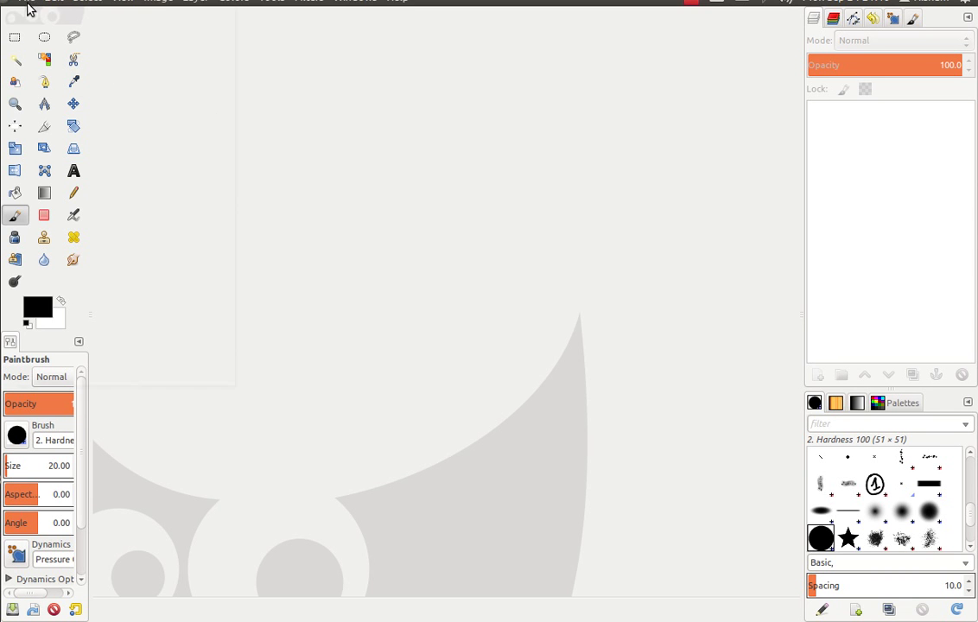
Step: Open death-ogler.xcf from the Creatures folder, with files sorted newest first
{"action": "left_click", "coordinate": [28, 4]}
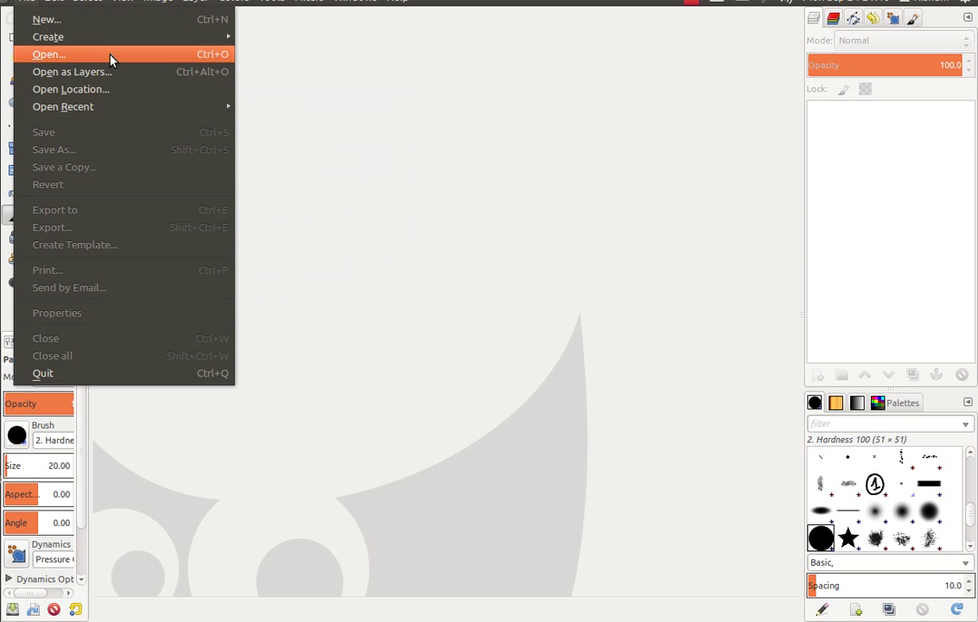
{"action": "left_click", "coordinate": [107, 54]}
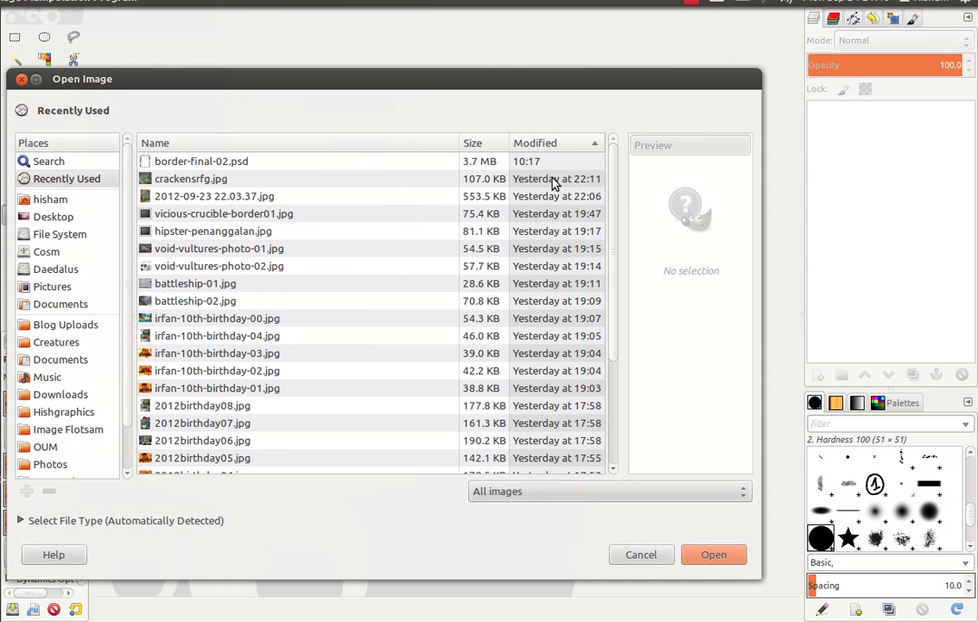
{"action": "left_click", "coordinate": [57, 342]}
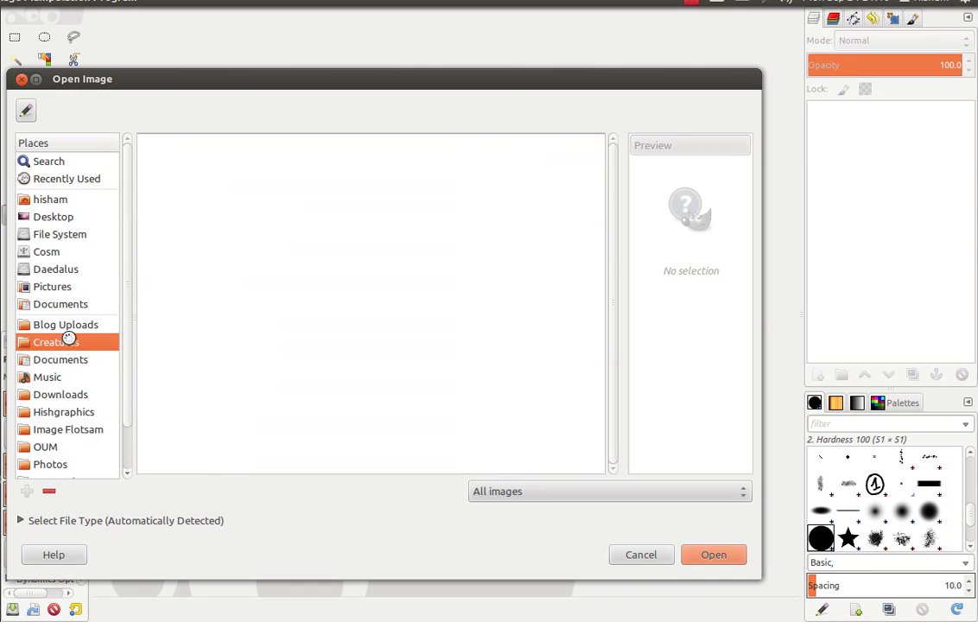
{"action": "left_click", "coordinate": [572, 145]}
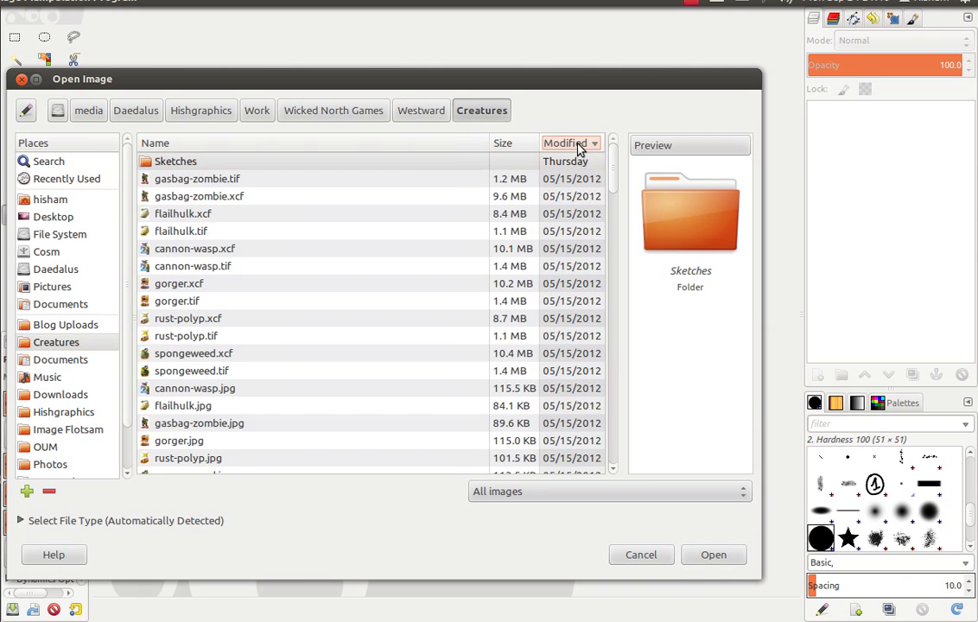
{"action": "left_click", "coordinate": [571, 147]}
{"action": "left_click", "coordinate": [207, 251]}
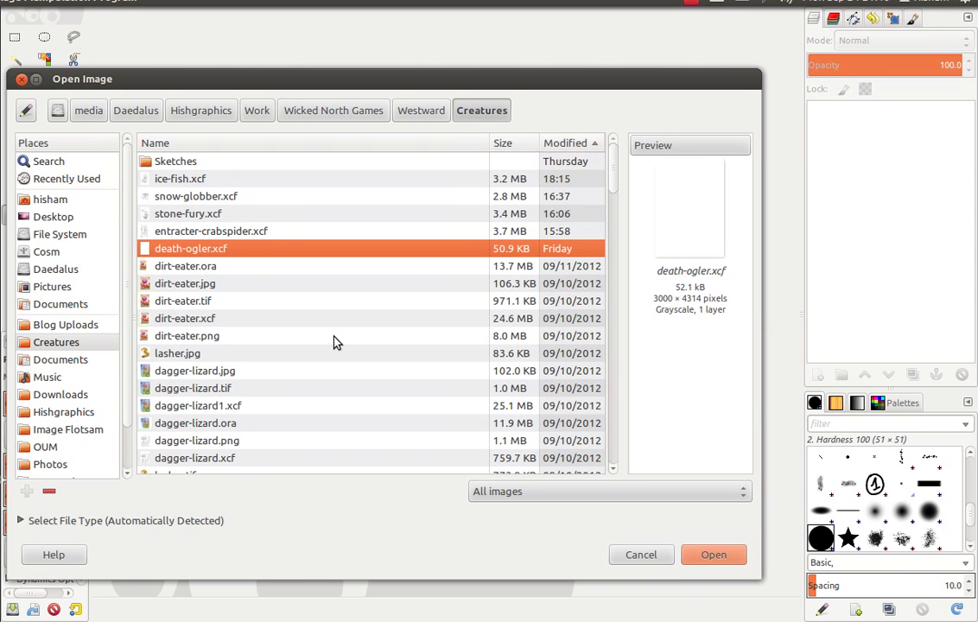
{"action": "left_click", "coordinate": [717, 556]}
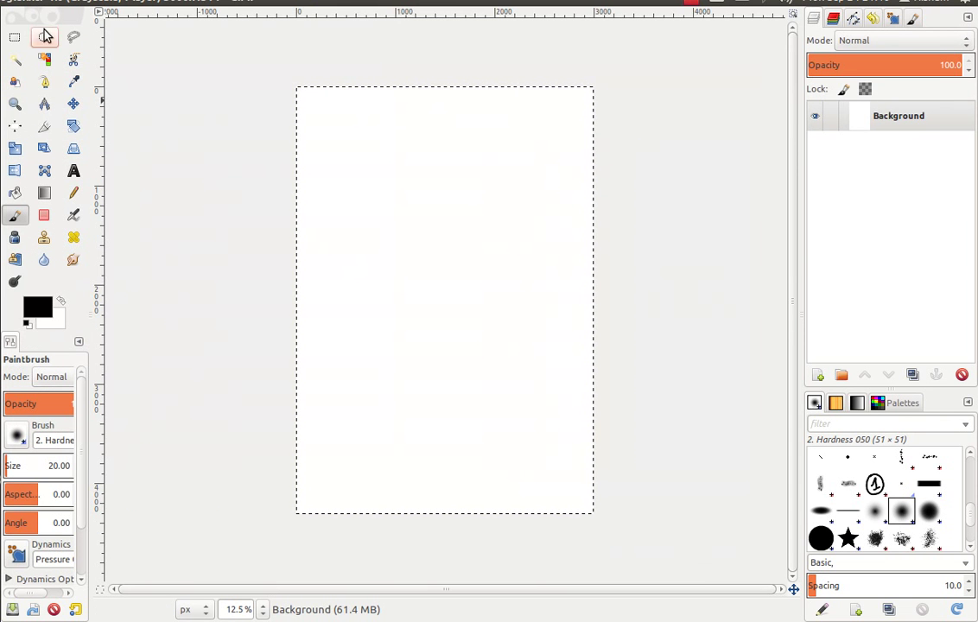
Step: Open sketch-05-desert.jpg from the Sketches folder
{"action": "left_click", "coordinate": [26, 6]}
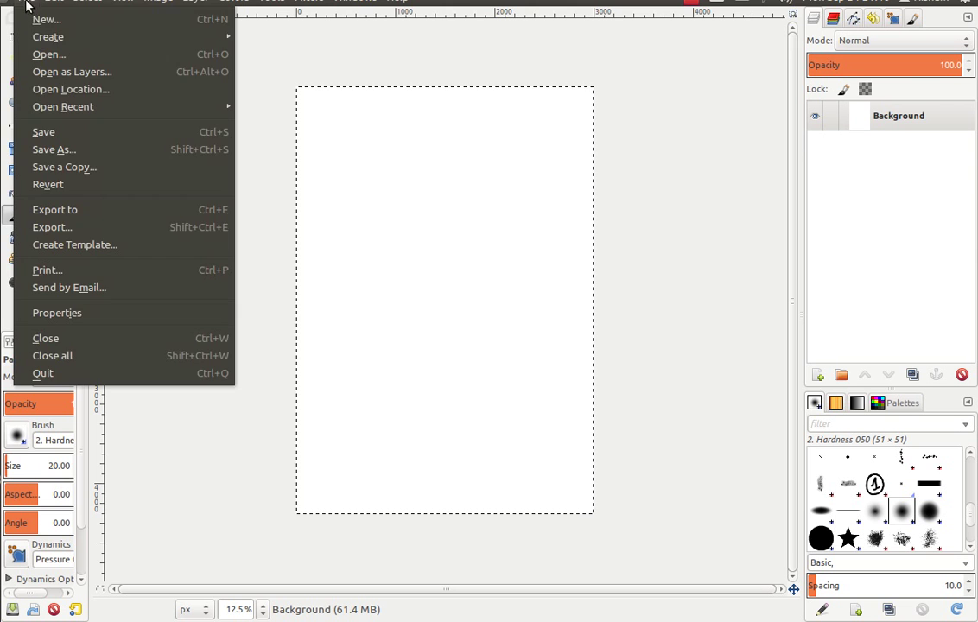
{"action": "left_click", "coordinate": [35, 53]}
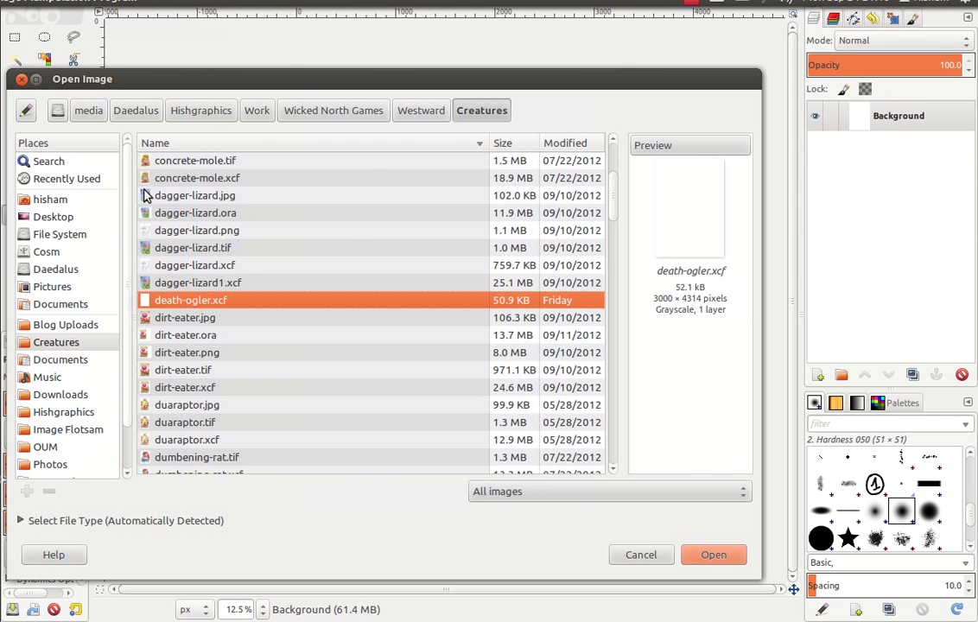
{"action": "left_click_drag", "start_coordinate": [605, 211], "coordinate": [623, 170]}
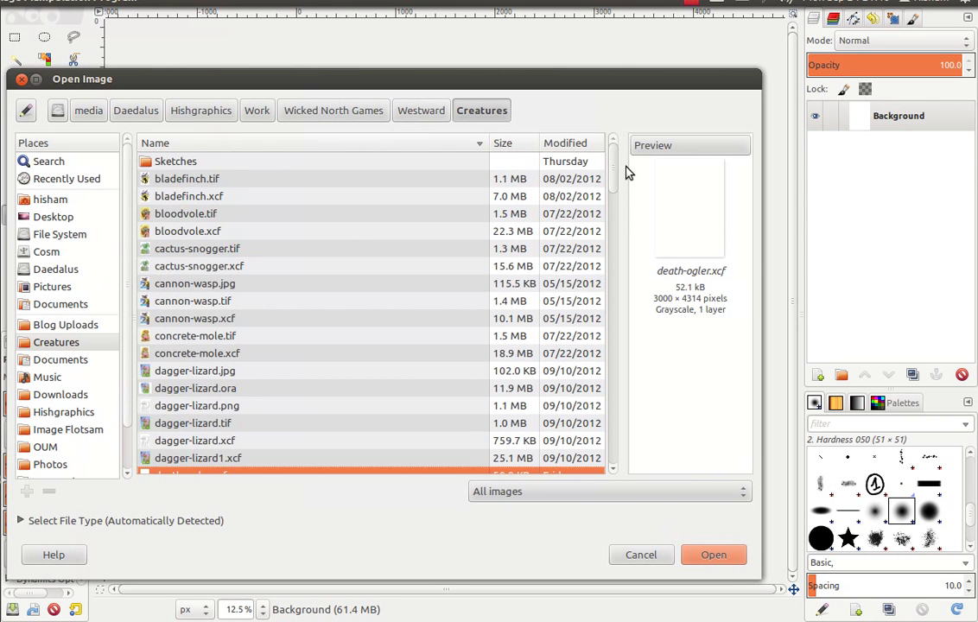
{"action": "left_click", "coordinate": [244, 166]}
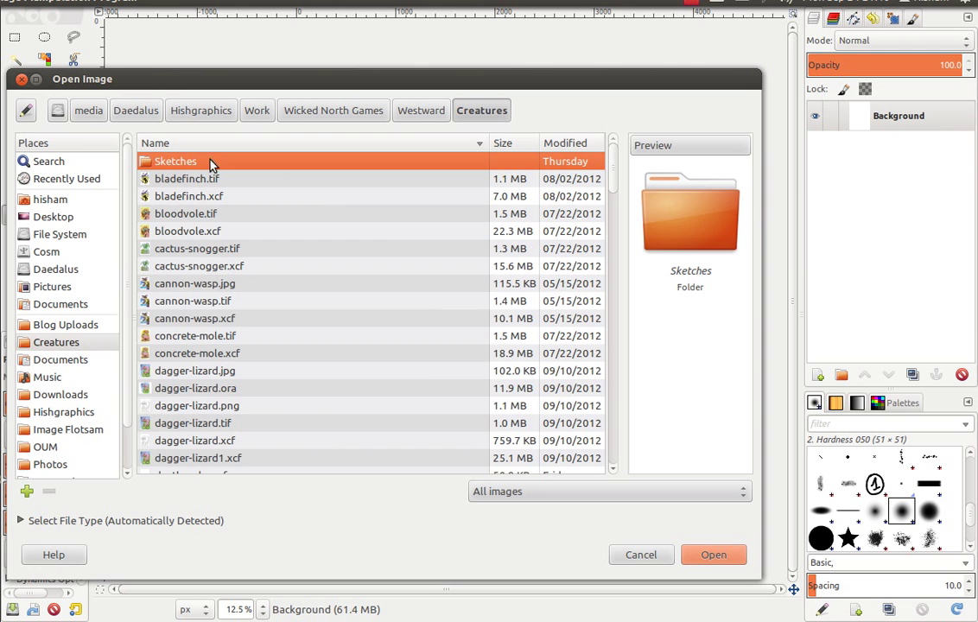
{"action": "double_click", "coordinate": [212, 165]}
{"action": "left_click", "coordinate": [570, 145]}
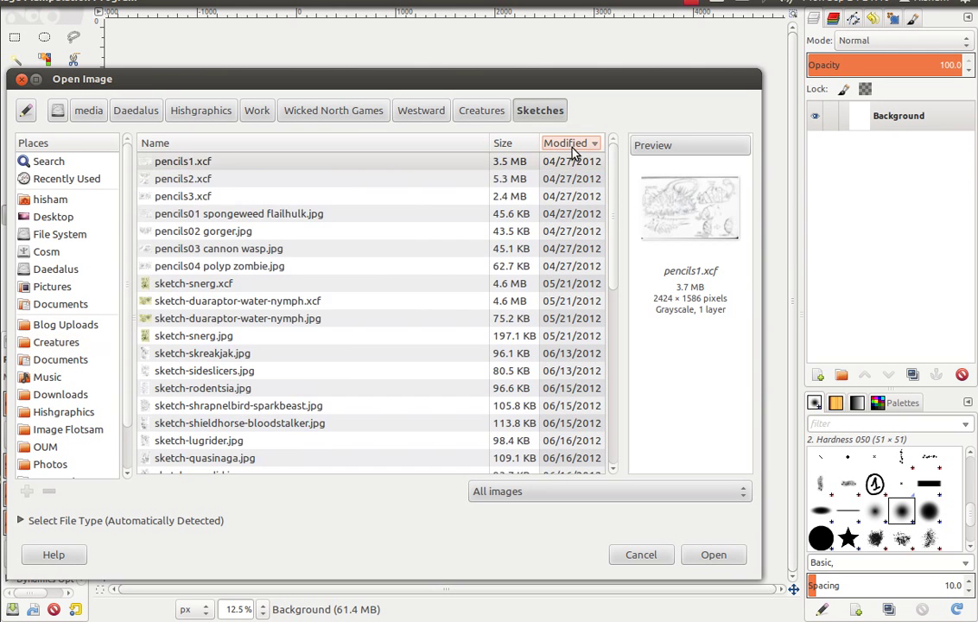
{"action": "left_click", "coordinate": [571, 145]}
{"action": "left_click", "coordinate": [241, 179]}
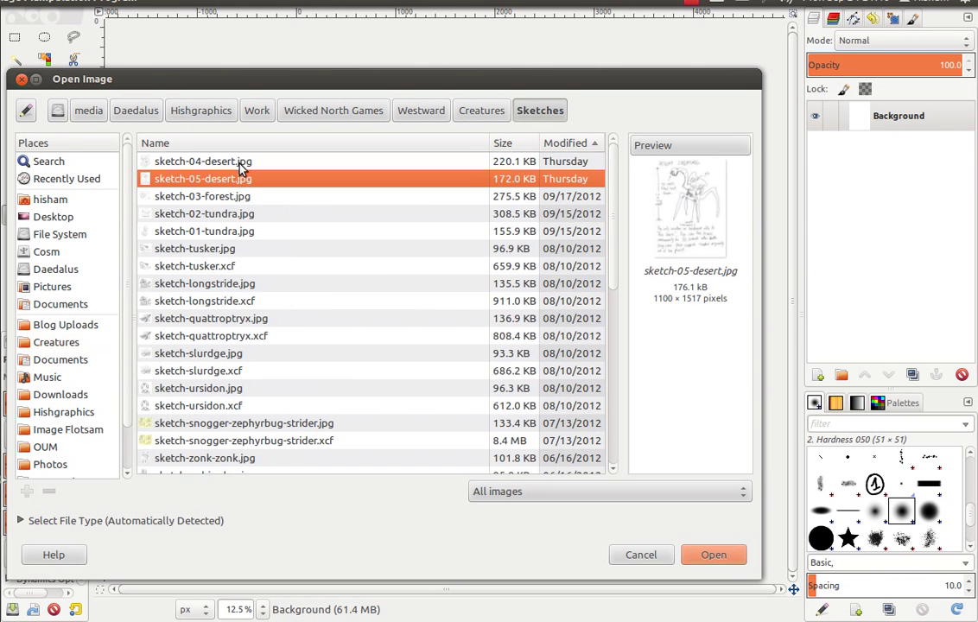
{"action": "left_click", "coordinate": [691, 553]}
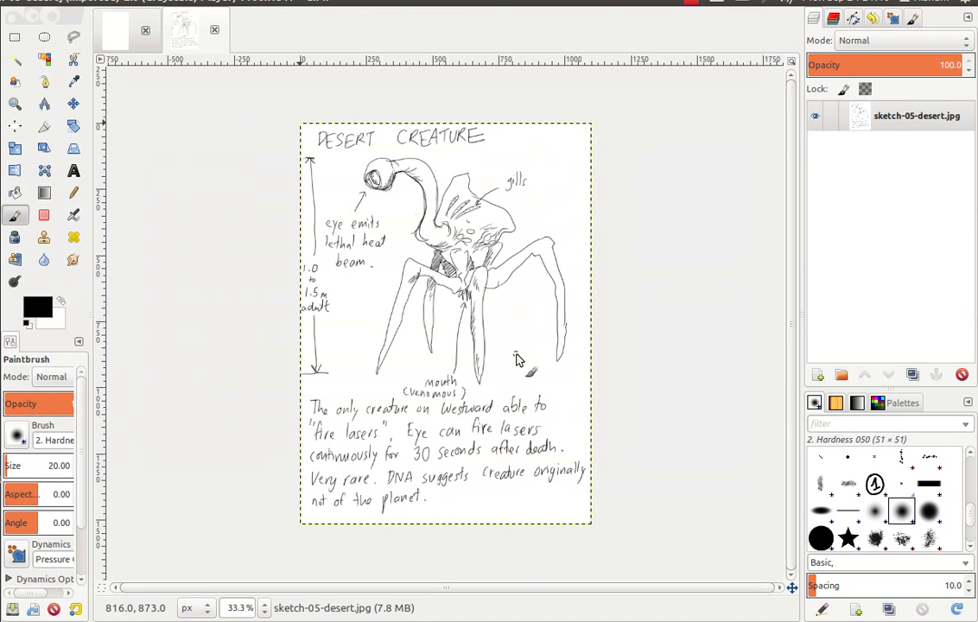
Step: Copy the whole sketch into death-ogler as a new layer, then close the sketch without saving
{"action": "key", "text": "ctrl+a"}
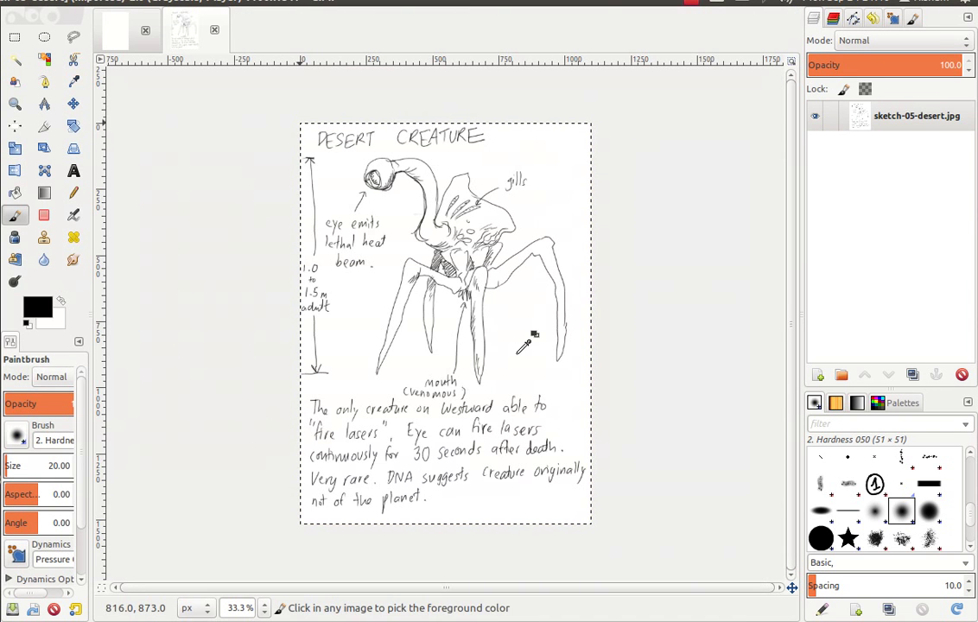
{"action": "key", "text": "ctrl+c"}
{"action": "left_click", "coordinate": [120, 40]}
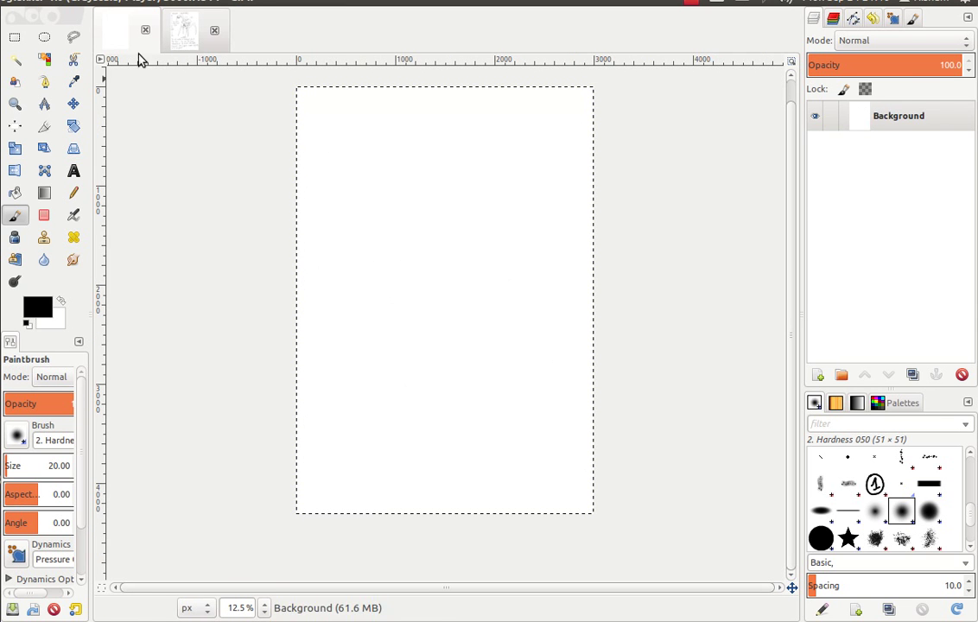
{"action": "key", "text": "ctrl+v"}
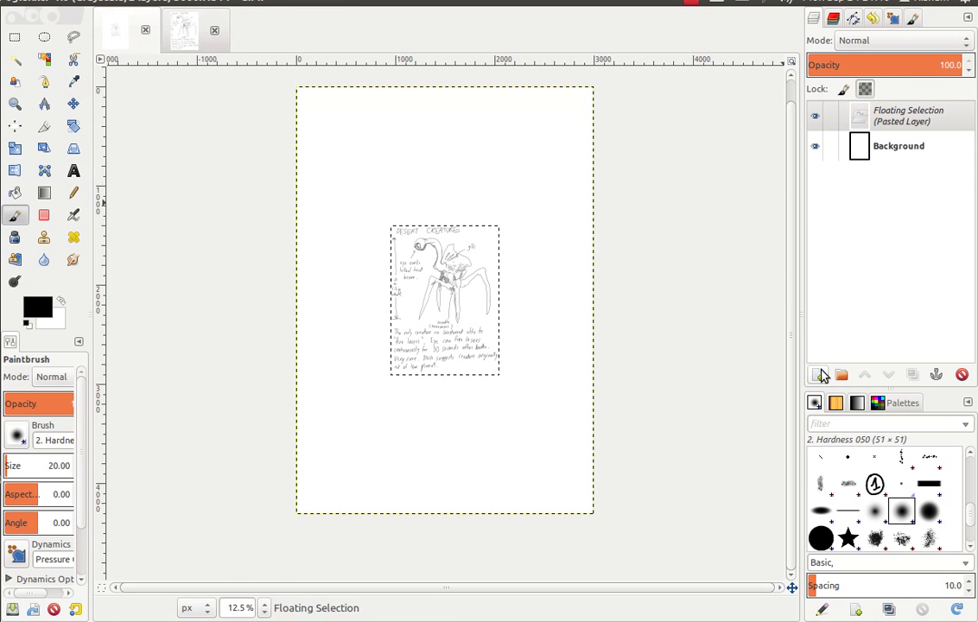
{"action": "left_click", "coordinate": [818, 374]}
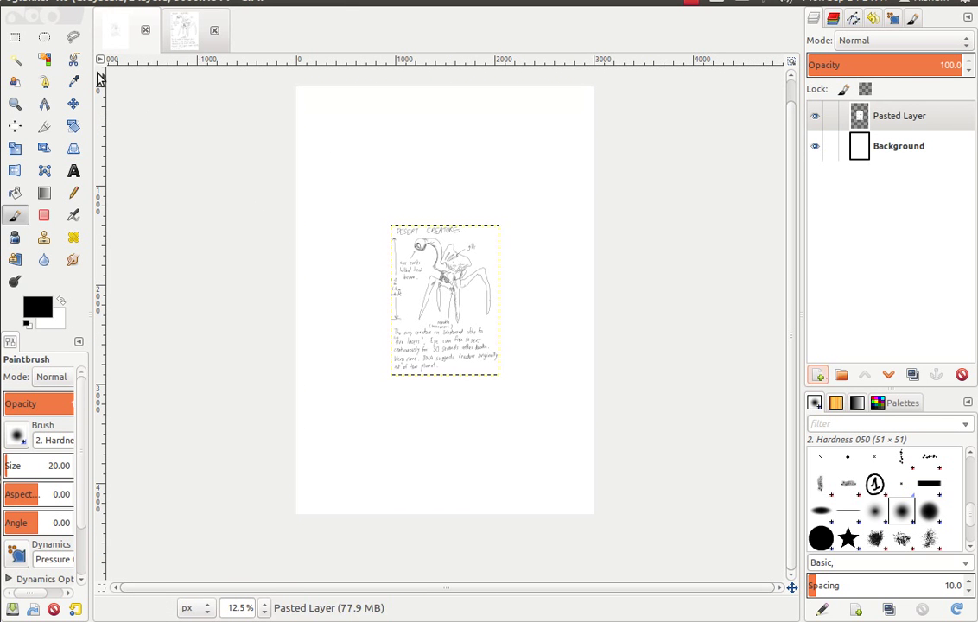
{"action": "left_click", "coordinate": [214, 30]}
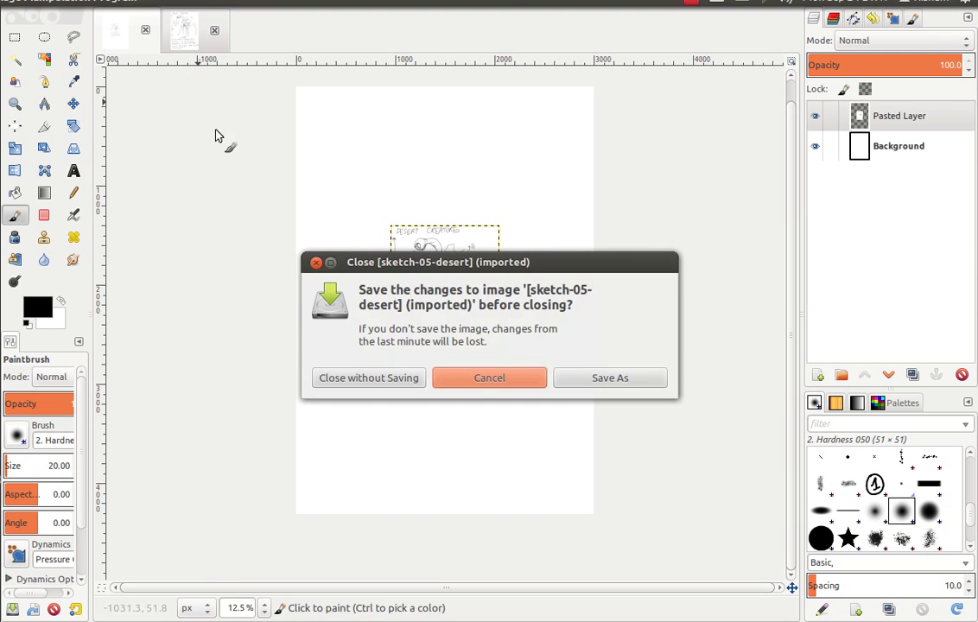
{"action": "left_click", "coordinate": [357, 378]}
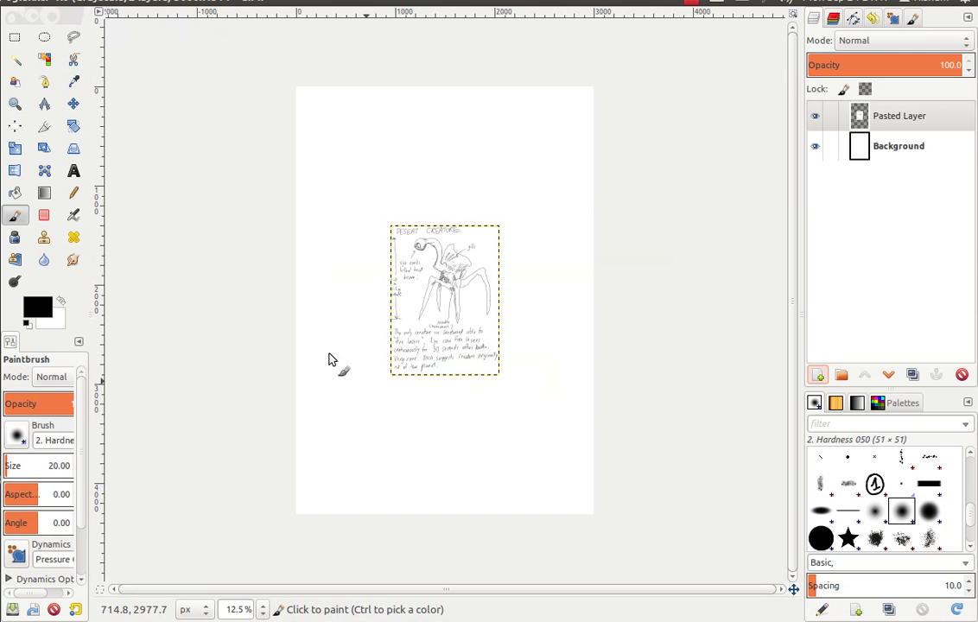
Step: Scale the pasted sketch layer up to about 3248 × 4468 pixels to fill the canvas
{"action": "left_click", "coordinate": [14, 147]}
{"action": "left_click", "coordinate": [397, 252]}
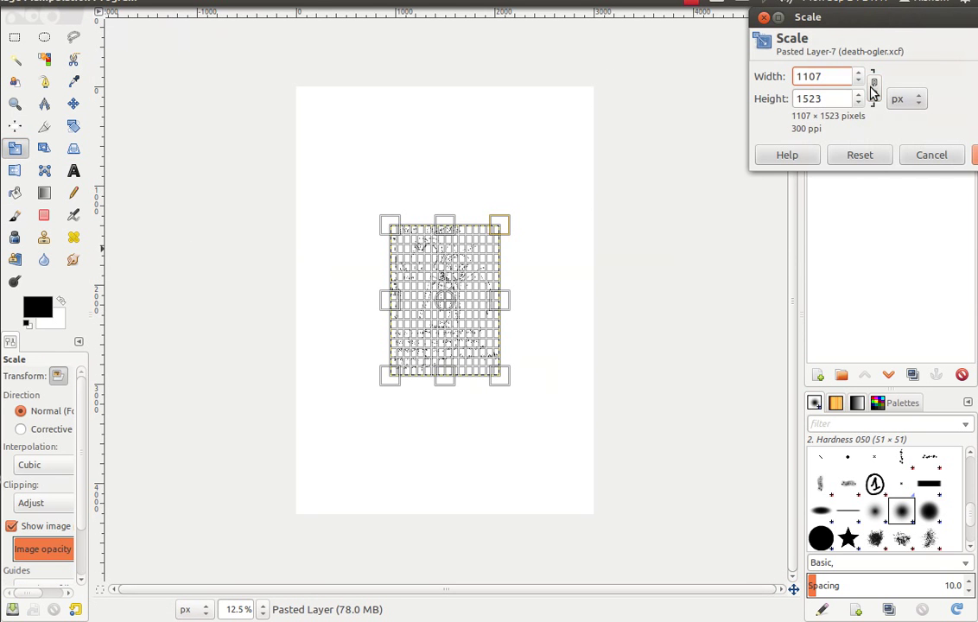
{"action": "left_click_drag", "start_coordinate": [389, 224], "coordinate": [328, 138]}
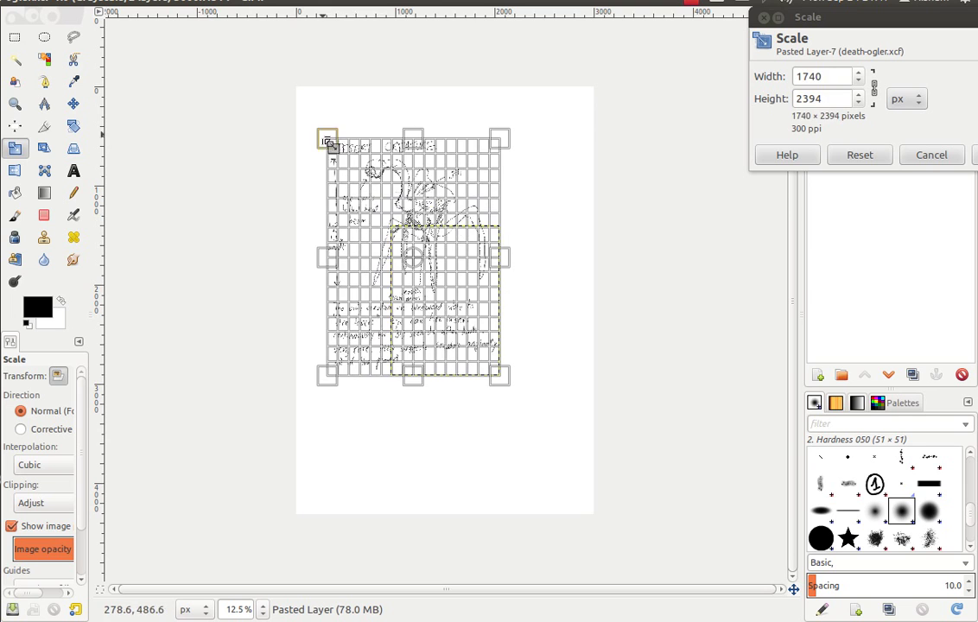
{"action": "left_click_drag", "start_coordinate": [511, 379], "coordinate": [593, 524]}
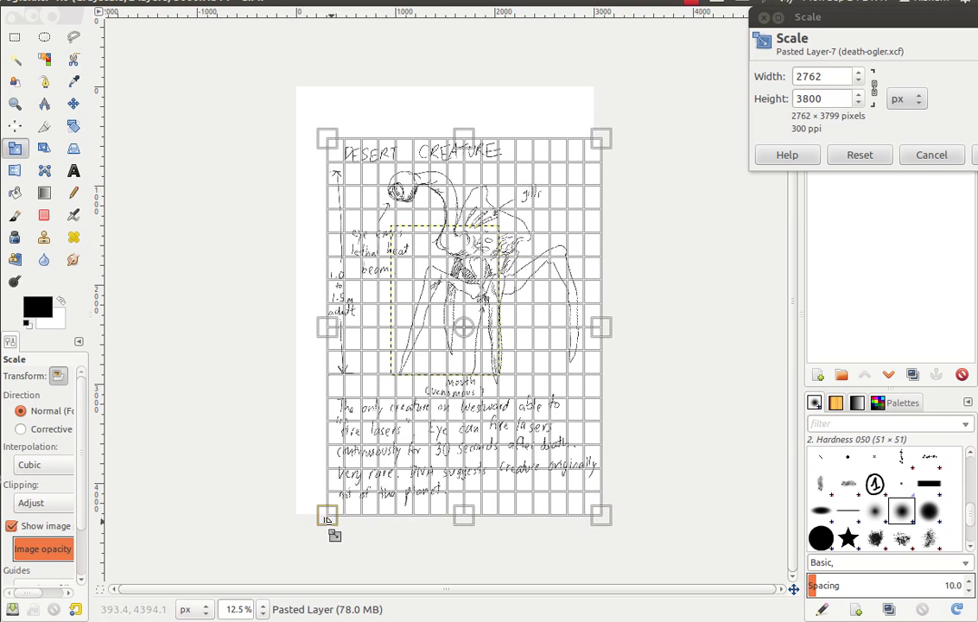
{"action": "left_click_drag", "start_coordinate": [328, 516], "coordinate": [294, 590]}
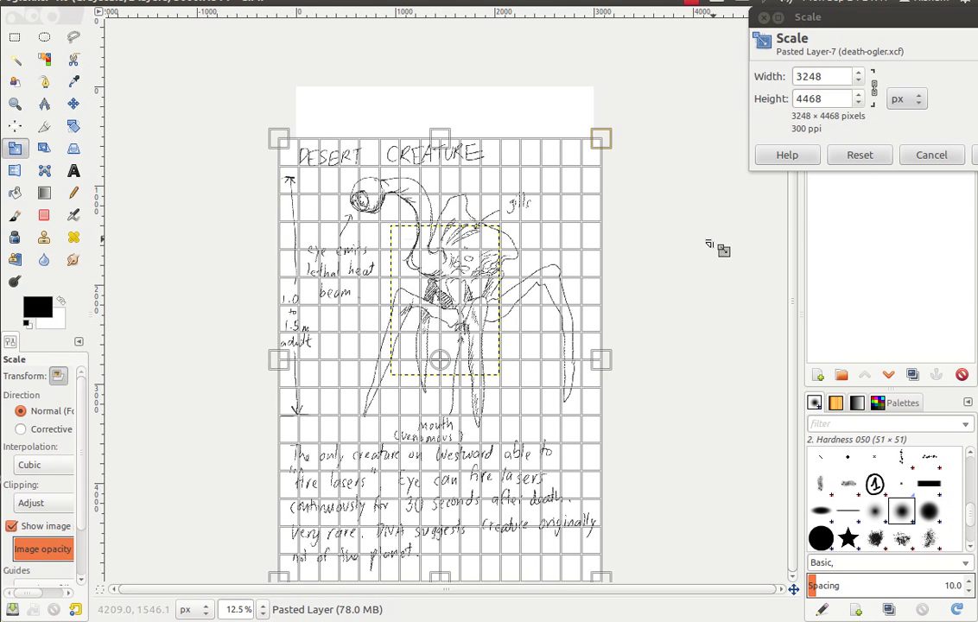
{"action": "key", "text": "Return"}
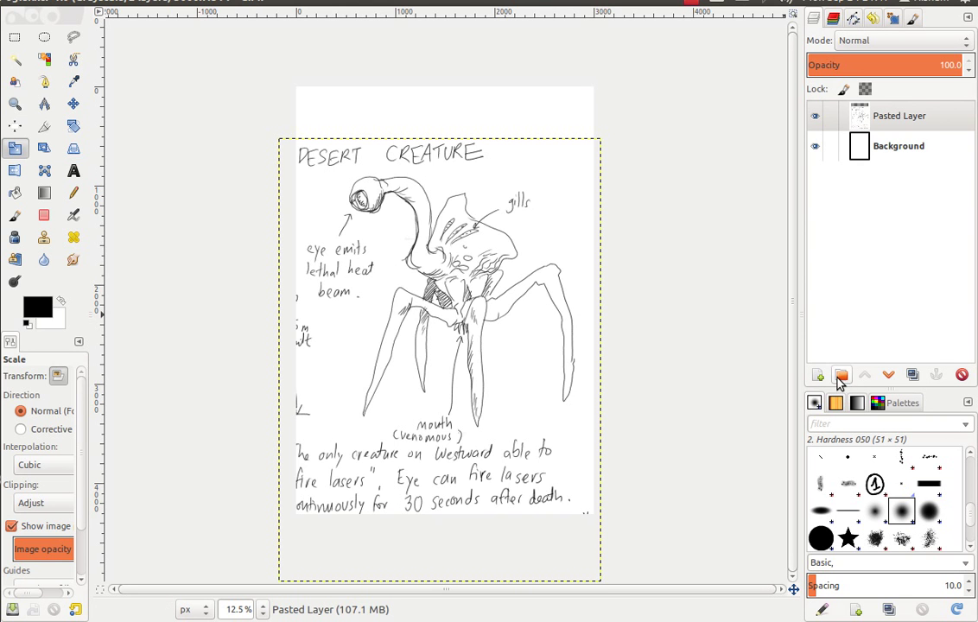
Step: Add an empty inks layer and rename the sketch layer to pencils
{"action": "left_click", "coordinate": [819, 376]}
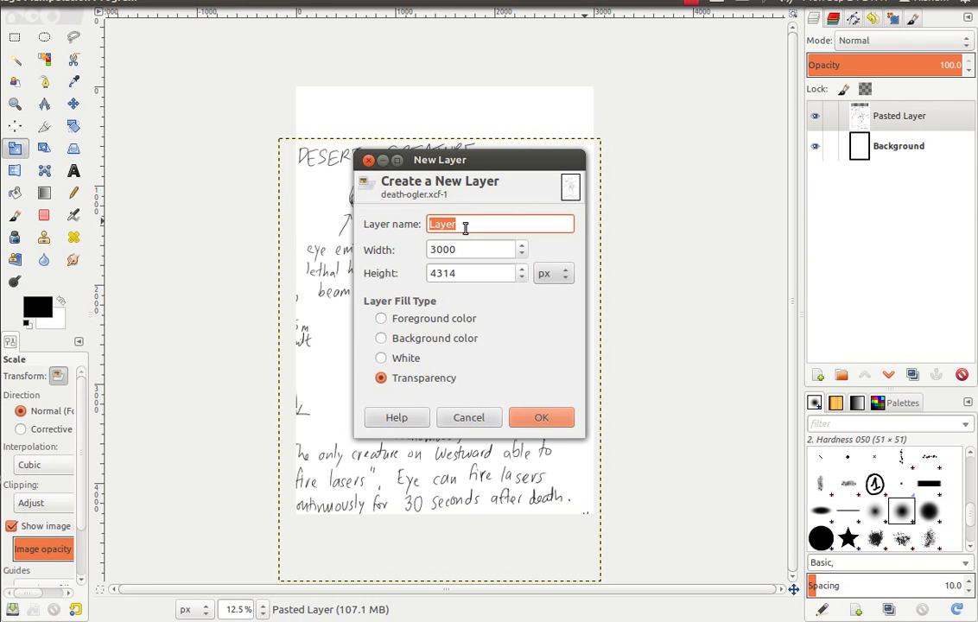
{"action": "type", "text": "s"}
{"action": "left_click", "coordinate": [539, 417]}
{"action": "left_click_drag", "start_coordinate": [898, 116], "coordinate": [913, 161]}
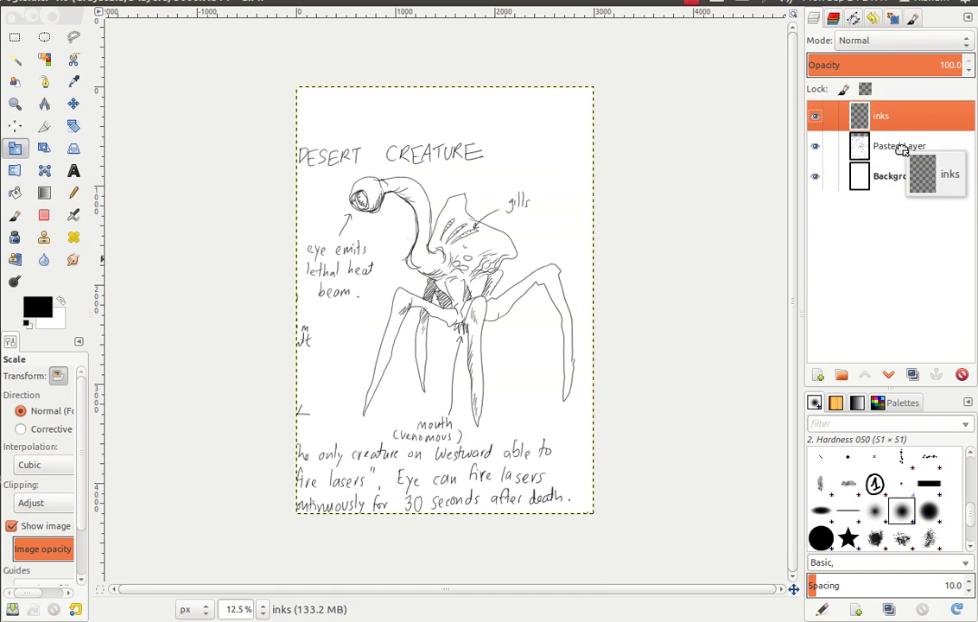
{"action": "left_click", "coordinate": [901, 120]}
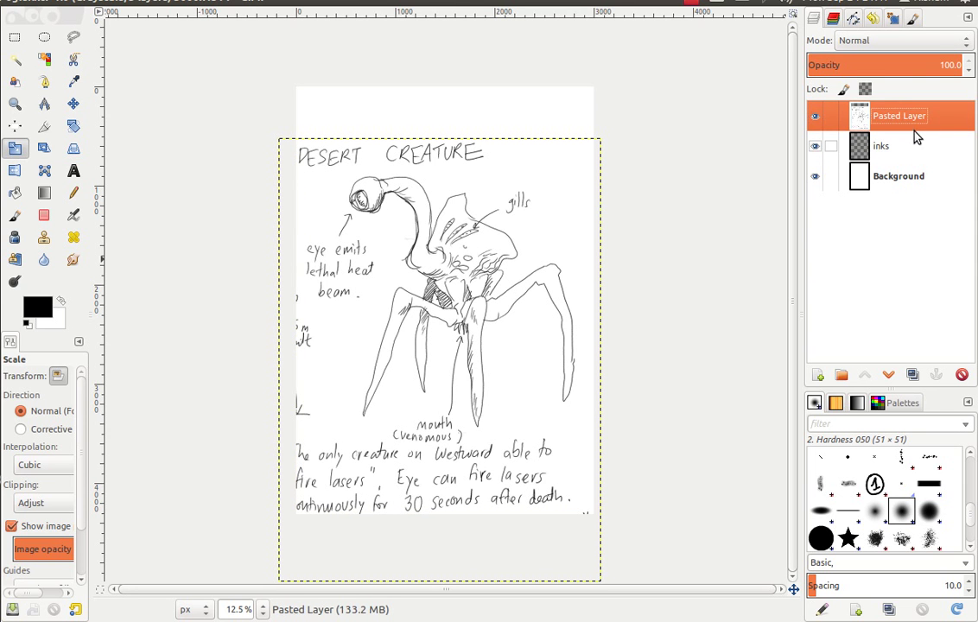
{"action": "double_click", "coordinate": [908, 116]}
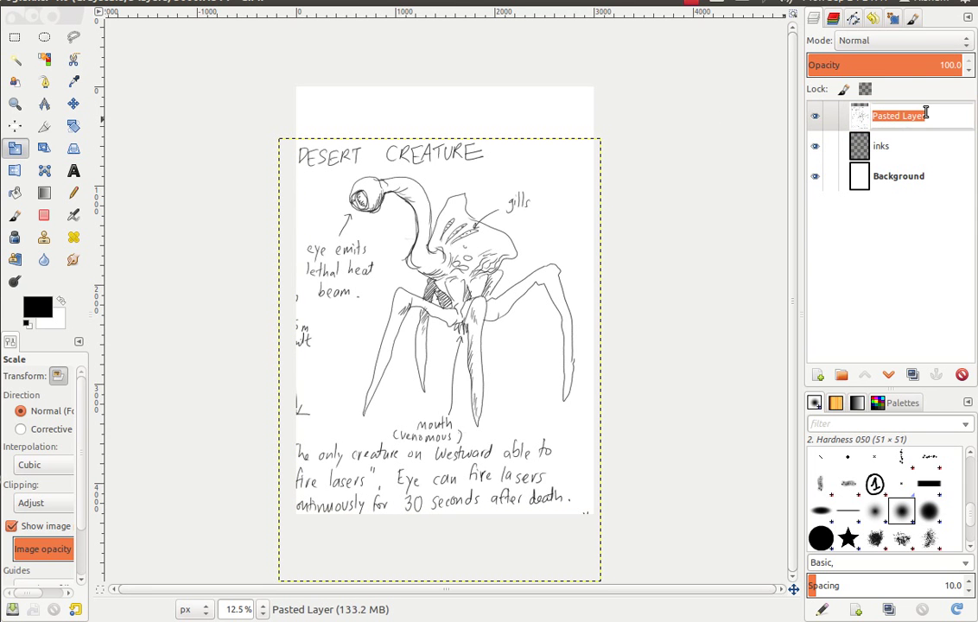
{"action": "type", "text": "pencils"}
{"action": "key", "text": "Return"}
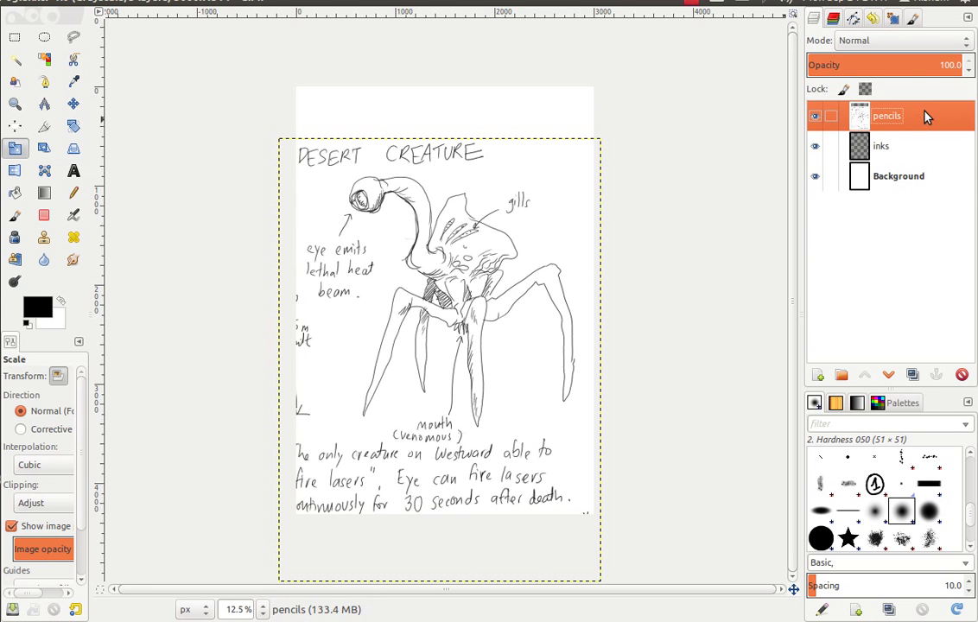
Step: Set the pencils layer to Multiply at about 49% opacity and select the inks layer
{"action": "left_click", "coordinate": [855, 40]}
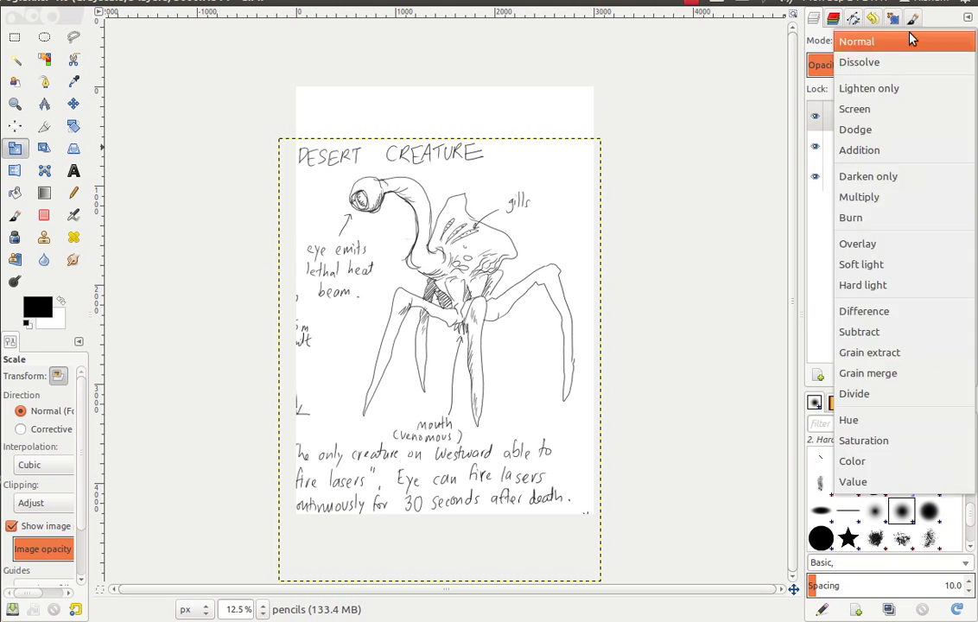
{"action": "left_click", "coordinate": [855, 39]}
{"action": "left_click", "coordinate": [880, 40]}
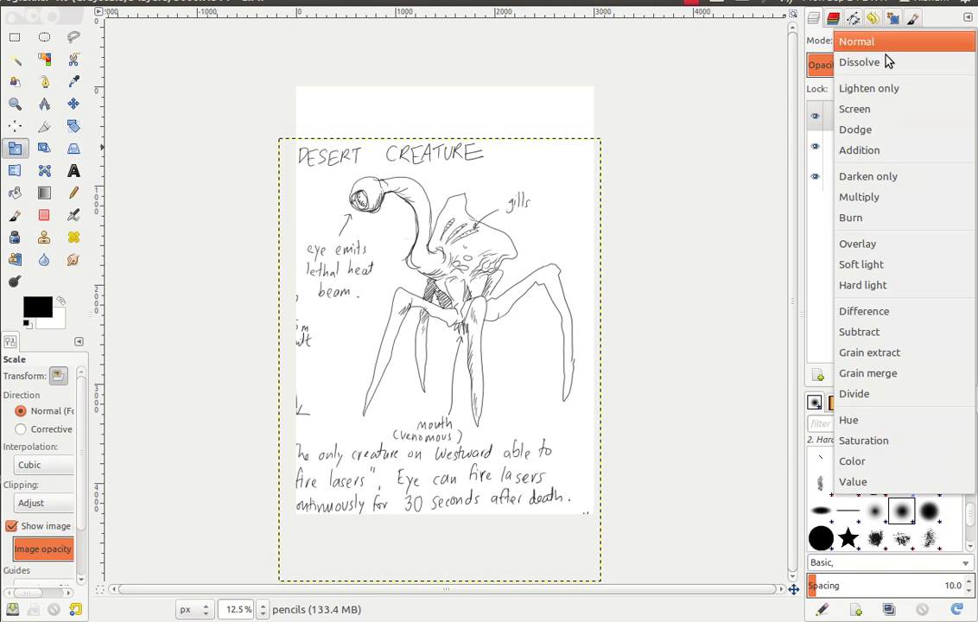
{"action": "left_click", "coordinate": [883, 194]}
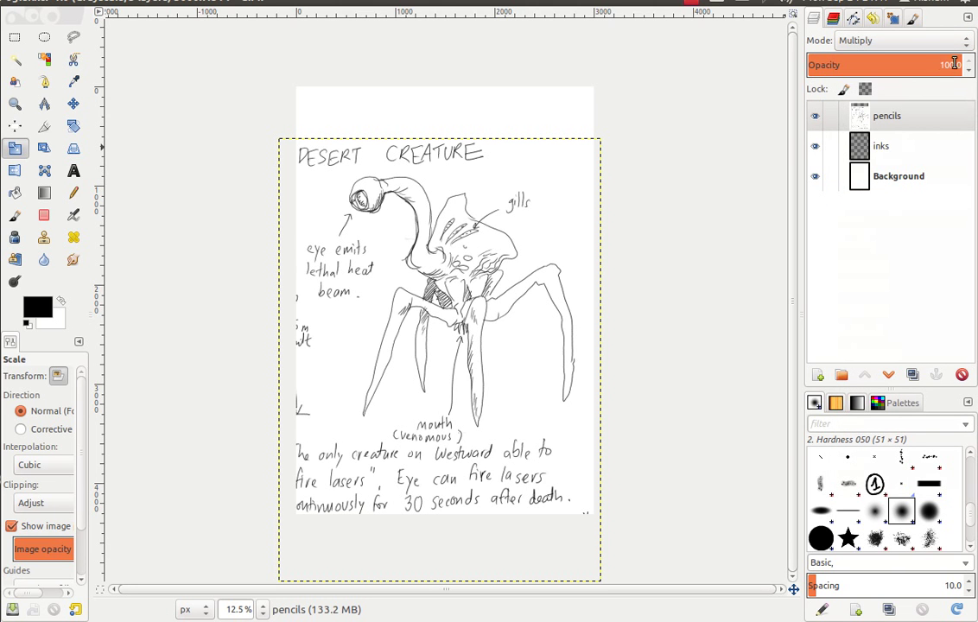
{"action": "left_click_drag", "start_coordinate": [959, 65], "coordinate": [884, 65]}
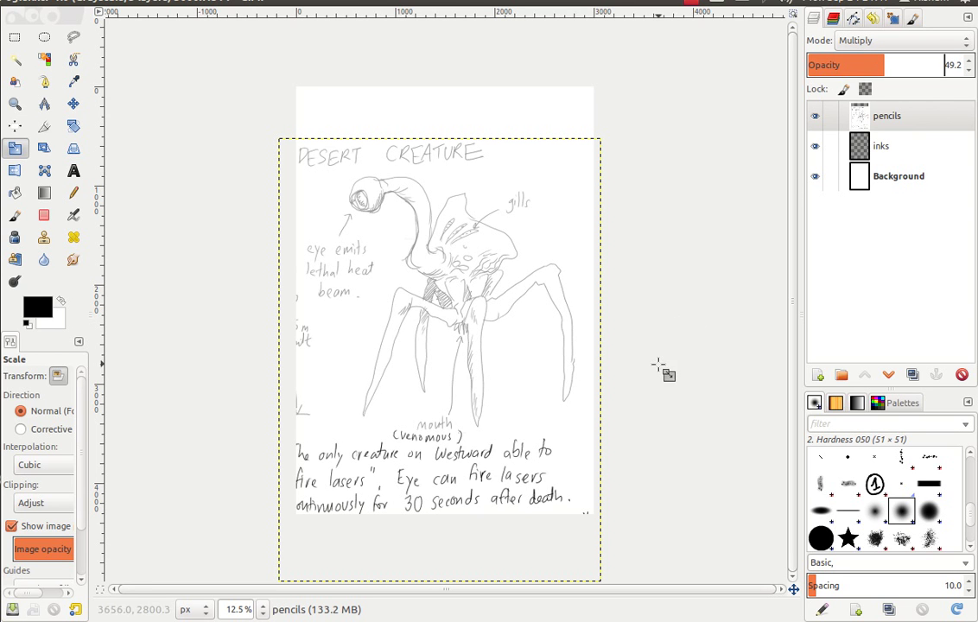
{"action": "left_click", "coordinate": [893, 149]}
Step: Set up the Paintbrush with the Hardness 100 brush and Pencil Generic dynamics
{"action": "left_click", "coordinate": [820, 539]}
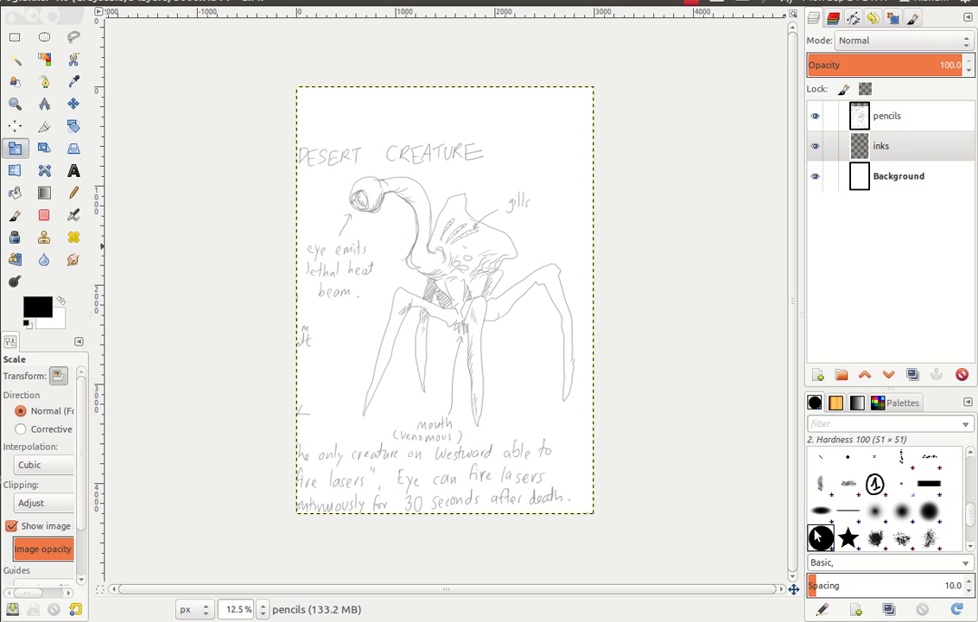
{"action": "left_click", "coordinate": [13, 215]}
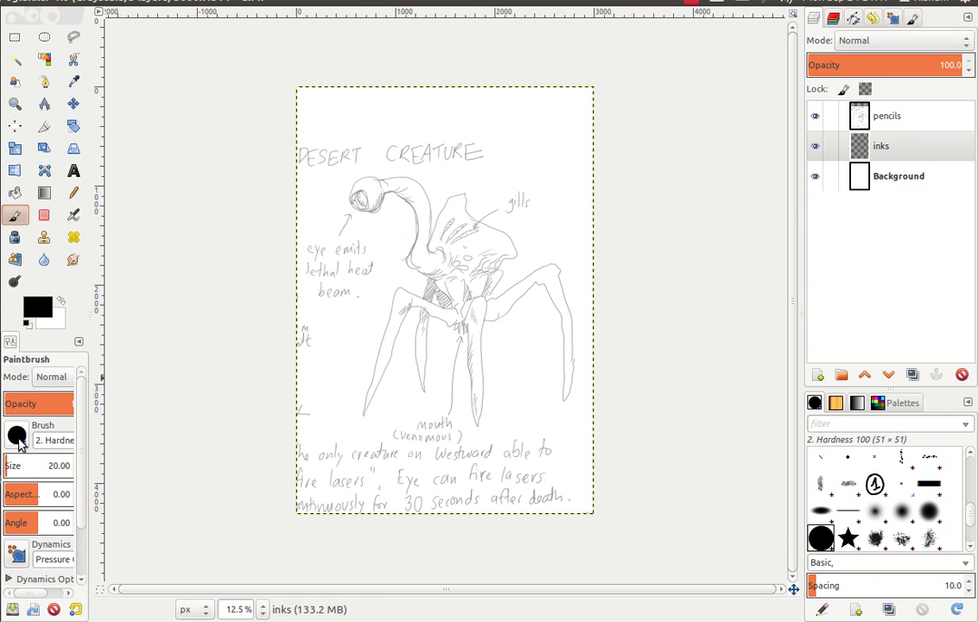
{"action": "left_click", "coordinate": [17, 553]}
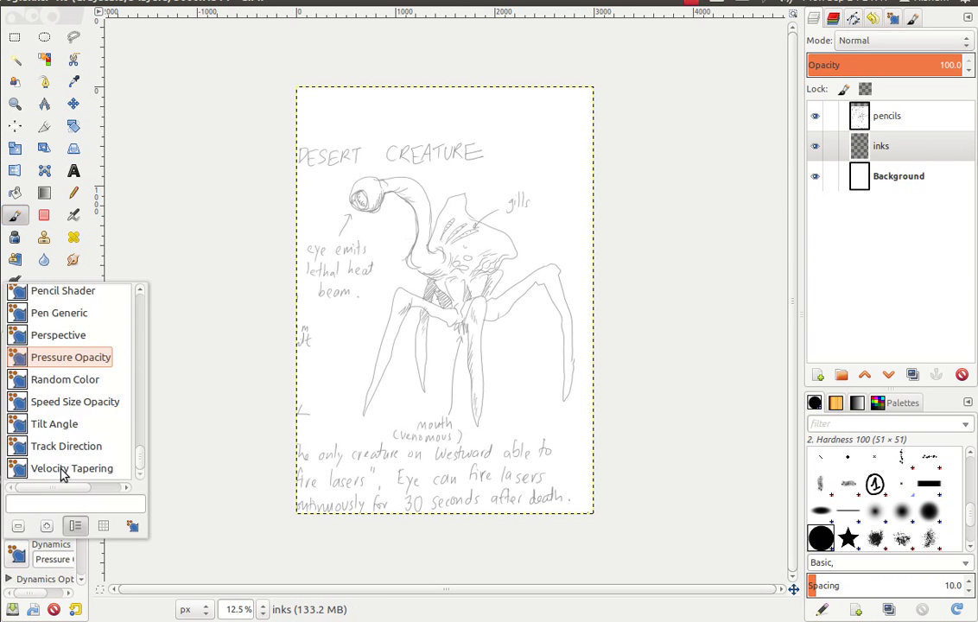
{"action": "left_click_drag", "start_coordinate": [143, 462], "coordinate": [143, 439]}
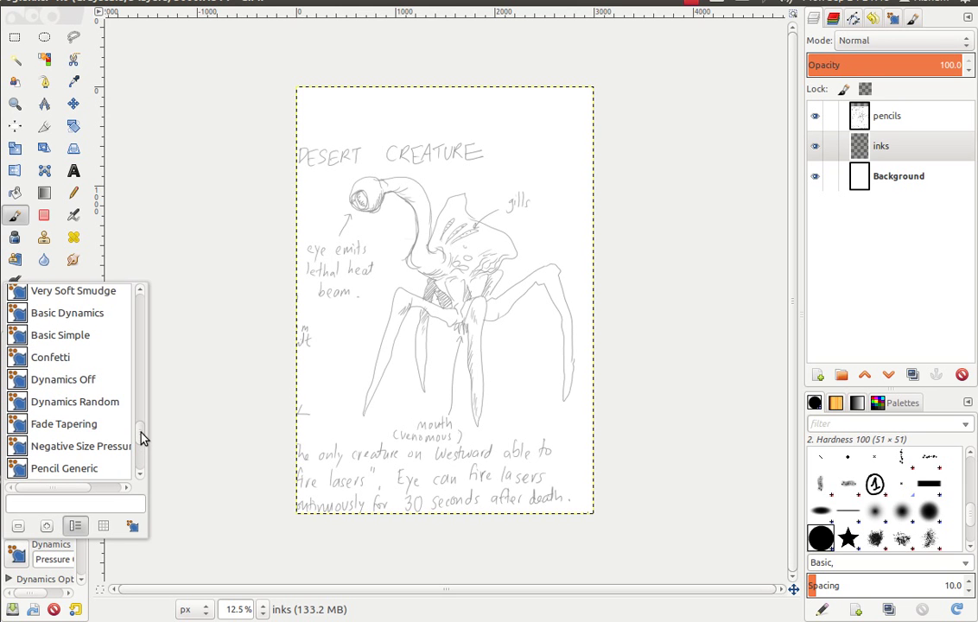
{"action": "left_click", "coordinate": [102, 467]}
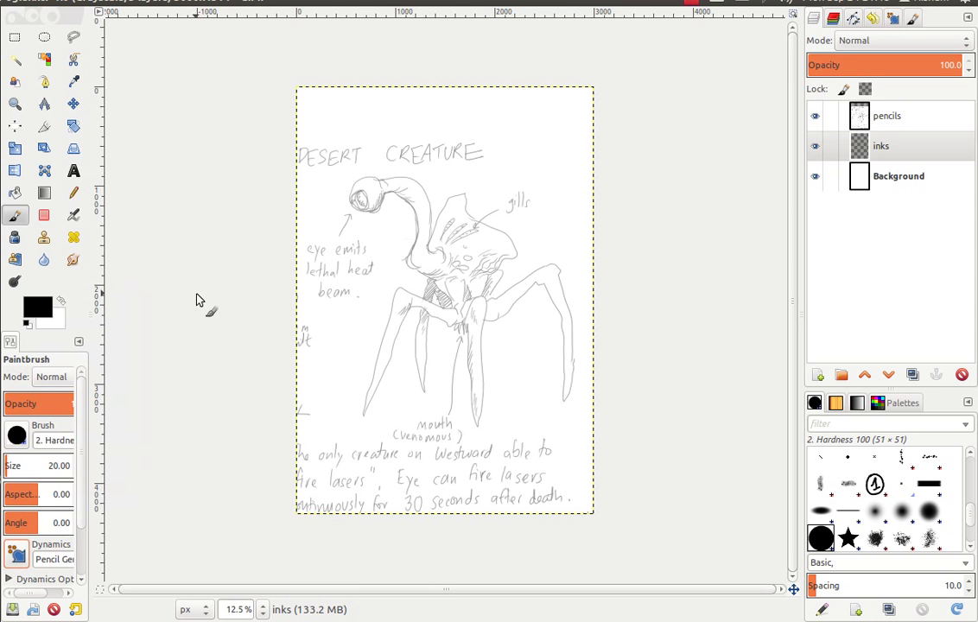
Step: Zoom in and ink the first black stroke along the eye's top and left outline
{"action": "scroll", "coordinate": [197, 299], "scroll_direction": "up", "scroll_amount": 2, "text": "ctrl"}
{"action": "scroll", "coordinate": [197, 299], "scroll_direction": "up", "scroll_amount": 1, "text": "ctrl"}
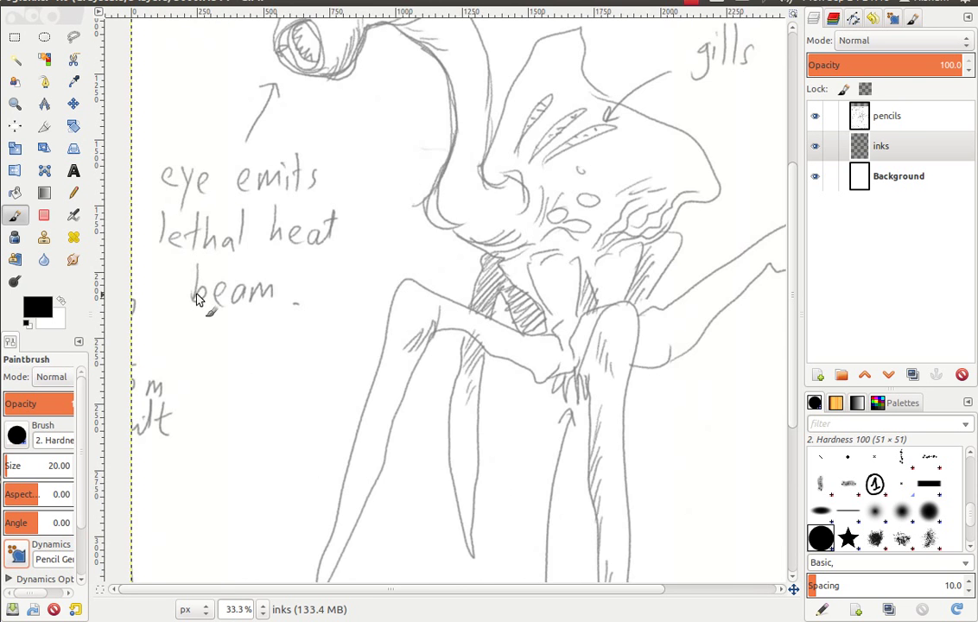
{"action": "scroll", "coordinate": [197, 299], "scroll_direction": "up", "scroll_amount": 3}
{"action": "scroll", "coordinate": [224, 267], "scroll_direction": "up", "scroll_amount": 2}
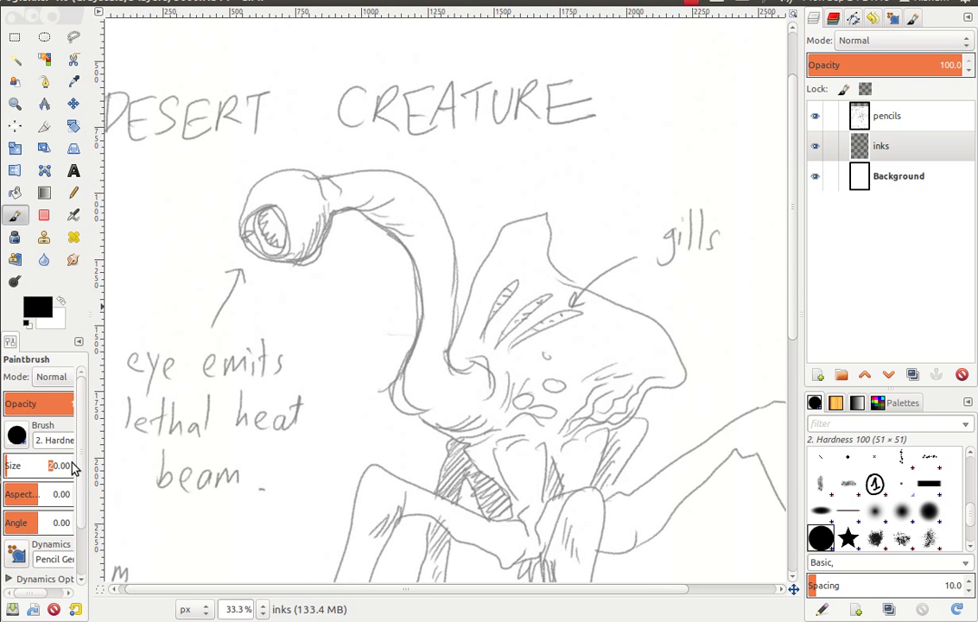
{"action": "type", "text": "10"}
{"action": "left_click", "coordinate": [324, 186]}
{"action": "mouse_move", "coordinate": [327, 184]}
{"action": "left_mouse_down"}
{"action": "mouse_move", "coordinate": [240, 224]}
{"action": "mouse_move", "coordinate": [255, 260]}
{"action": "mouse_move", "coordinate": [301, 273]}
{"action": "mouse_move", "coordinate": [328, 254]}
{"action": "mouse_move", "coordinate": [317, 178]}
{"action": "mouse_move", "coordinate": [343, 177]}
{"action": "left_mouse_up"}
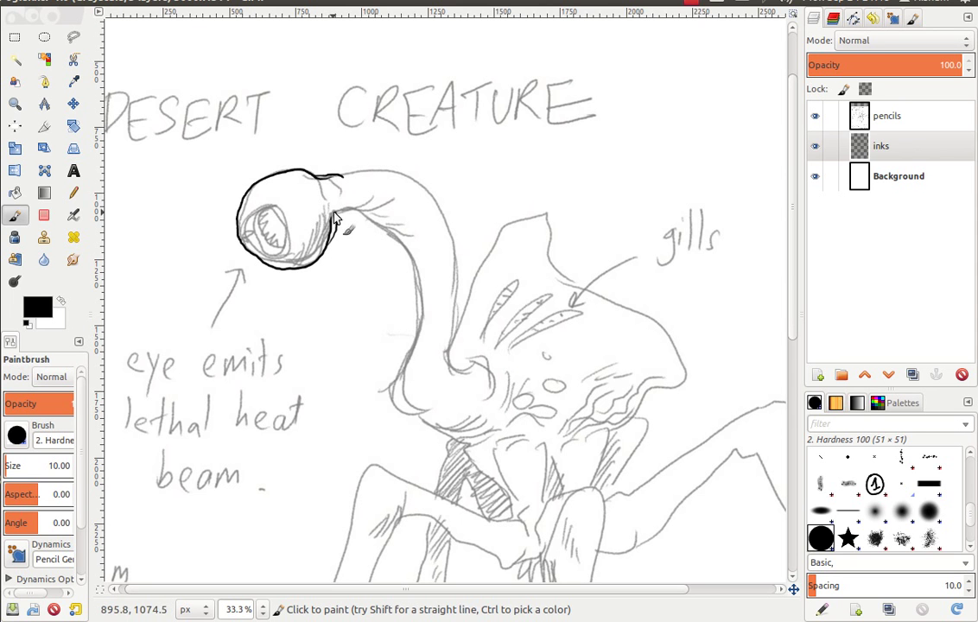
Step: Ink the eye's right edge and both neck edges down through the lower curve
{"action": "mouse_move", "coordinate": [337, 230]}
{"action": "left_mouse_down"}
{"action": "mouse_move", "coordinate": [350, 203]}
{"action": "mouse_move", "coordinate": [350, 220]}
{"action": "mouse_move", "coordinate": [384, 202]}
{"action": "left_mouse_up"}
{"action": "mouse_move", "coordinate": [419, 281]}
{"action": "left_mouse_down"}
{"action": "mouse_move", "coordinate": [393, 376]}
{"action": "mouse_move", "coordinate": [406, 410]}
{"action": "mouse_move", "coordinate": [434, 423]}
{"action": "left_mouse_up"}
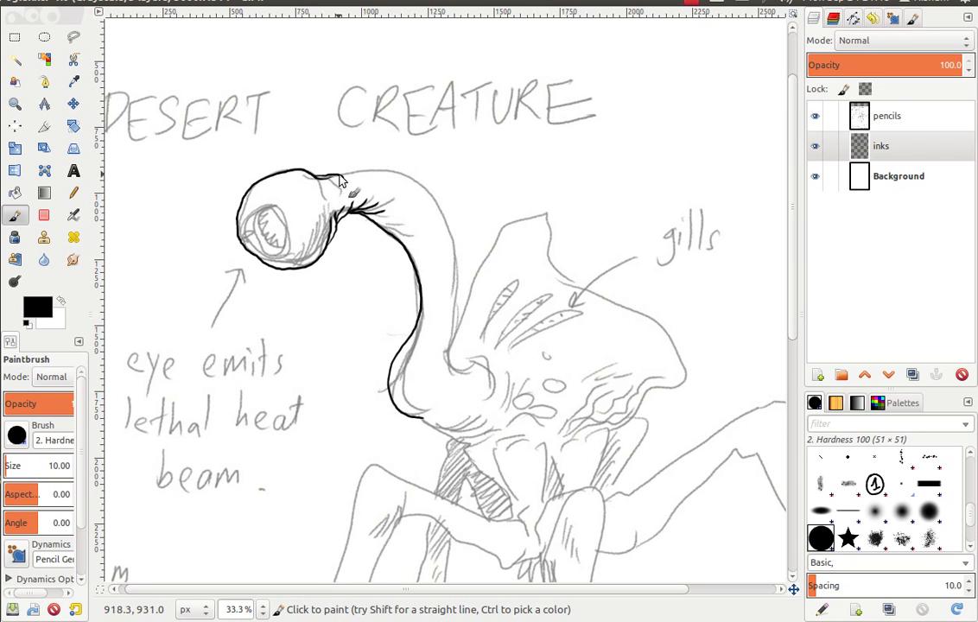
{"action": "left_click_drag", "start_coordinate": [307, 171], "coordinate": [407, 197]}
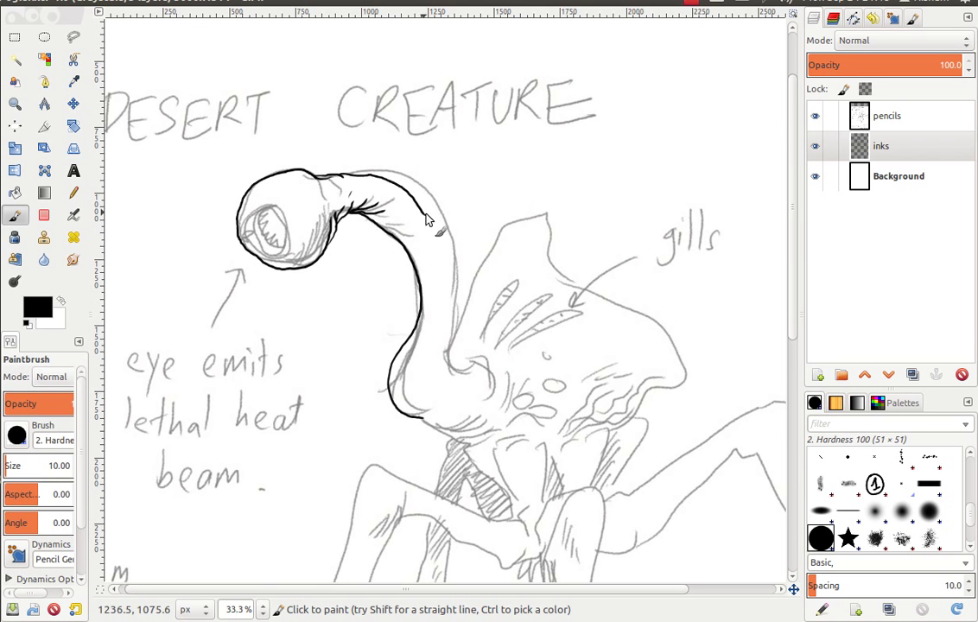
{"action": "mouse_move", "coordinate": [426, 220]}
{"action": "left_mouse_down"}
{"action": "mouse_move", "coordinate": [456, 275]}
{"action": "mouse_move", "coordinate": [460, 313]}
{"action": "left_mouse_up"}
{"action": "mouse_move", "coordinate": [449, 355]}
{"action": "left_mouse_down"}
{"action": "mouse_move", "coordinate": [440, 371]}
{"action": "mouse_move", "coordinate": [447, 358]}
{"action": "left_mouse_up"}
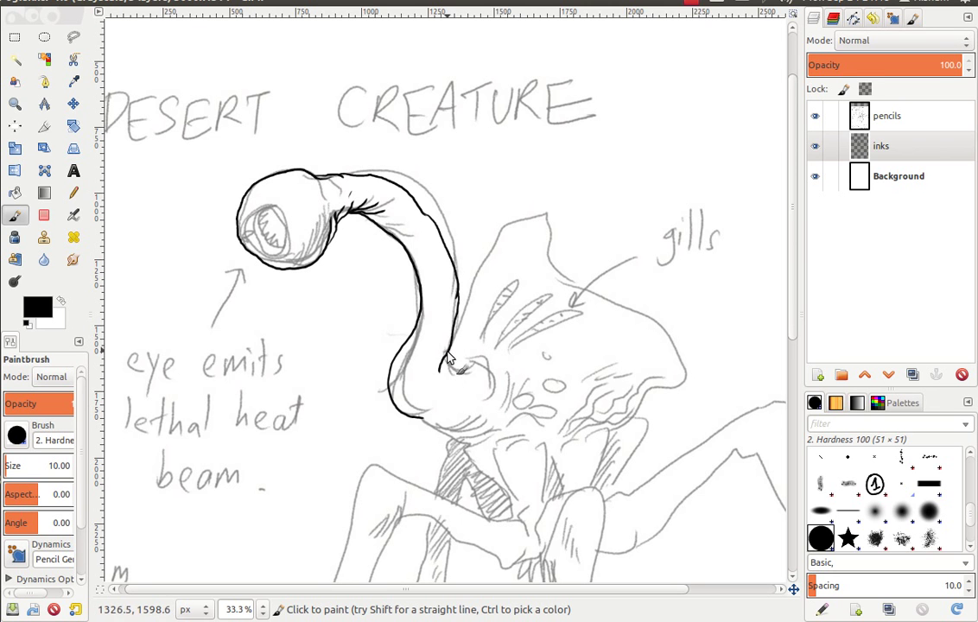
{"action": "mouse_move", "coordinate": [400, 415]}
{"action": "left_mouse_down"}
{"action": "mouse_move", "coordinate": [402, 423]}
{"action": "mouse_move", "coordinate": [429, 422]}
{"action": "mouse_move", "coordinate": [424, 390]}
{"action": "mouse_move", "coordinate": [405, 379]}
{"action": "mouse_move", "coordinate": [428, 363]}
{"action": "mouse_move", "coordinate": [385, 375]}
{"action": "mouse_move", "coordinate": [438, 333]}
{"action": "mouse_move", "coordinate": [435, 341]}
{"action": "left_mouse_up"}
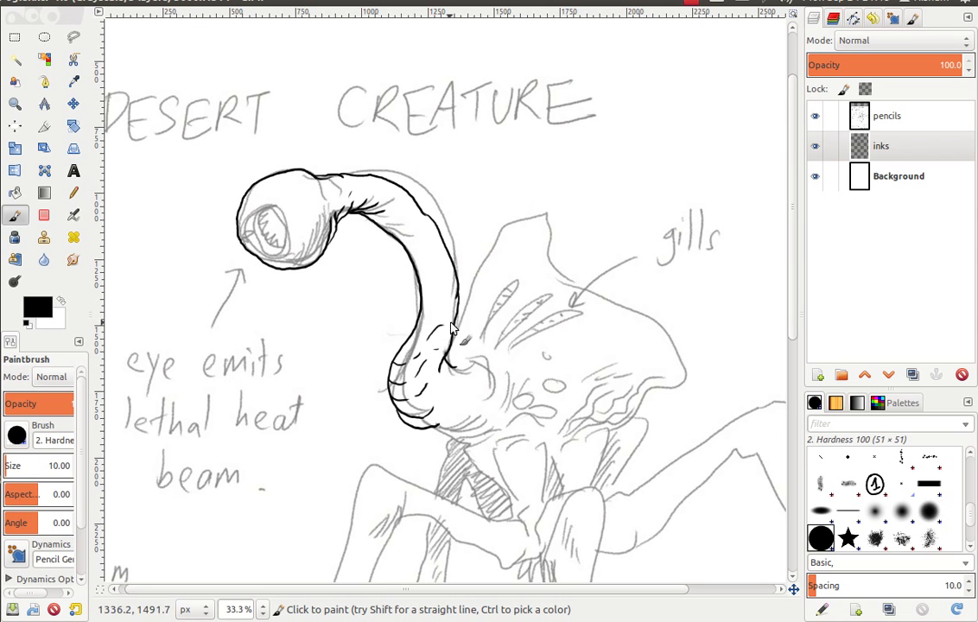
Step: Add a hatch mark at the neck bottom and start the head's left outline
{"action": "left_click_drag", "start_coordinate": [449, 406], "coordinate": [443, 430]}
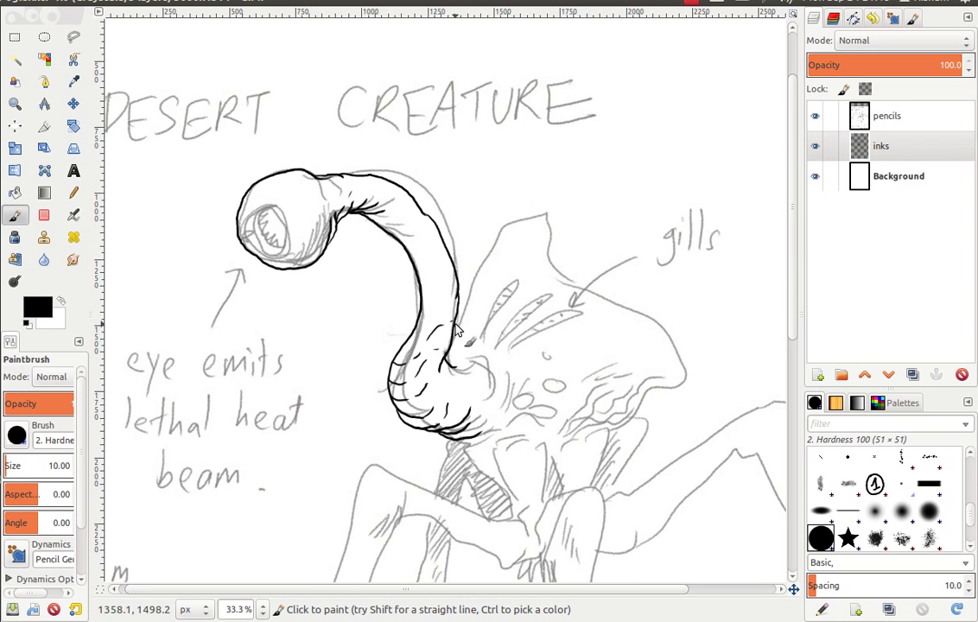
{"action": "mouse_move", "coordinate": [457, 334]}
{"action": "left_mouse_down"}
{"action": "mouse_move", "coordinate": [489, 223]}
{"action": "mouse_move", "coordinate": [544, 214]}
{"action": "mouse_move", "coordinate": [553, 249]}
{"action": "left_mouse_up"}
{"action": "left_click_drag", "start_coordinate": [500, 226], "coordinate": [459, 361]}
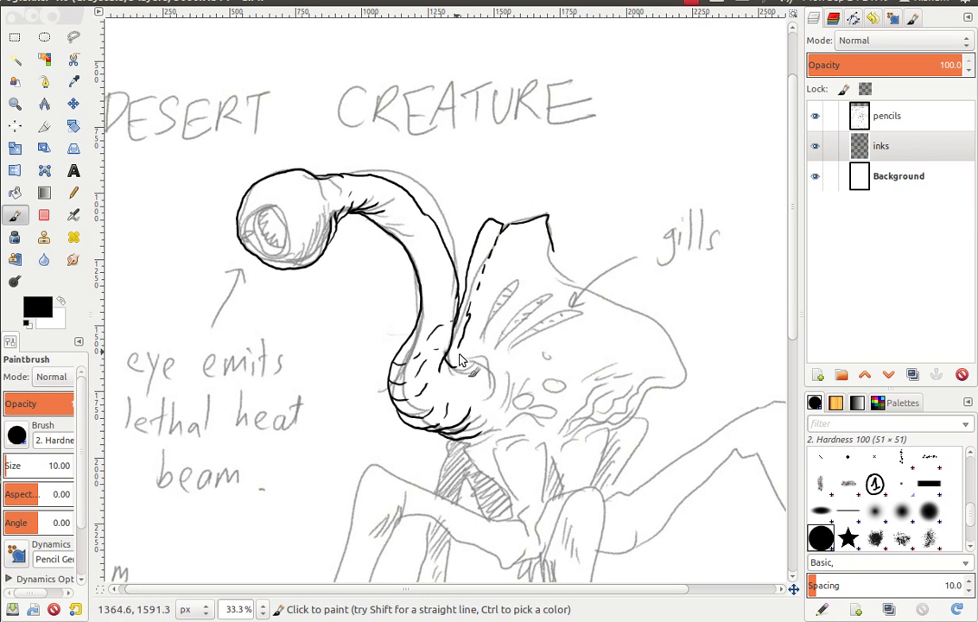
Step: Ink the head's top, right side and lower right curve, saving the drawing along the way
{"action": "left_click_drag", "start_coordinate": [512, 227], "coordinate": [554, 253]}
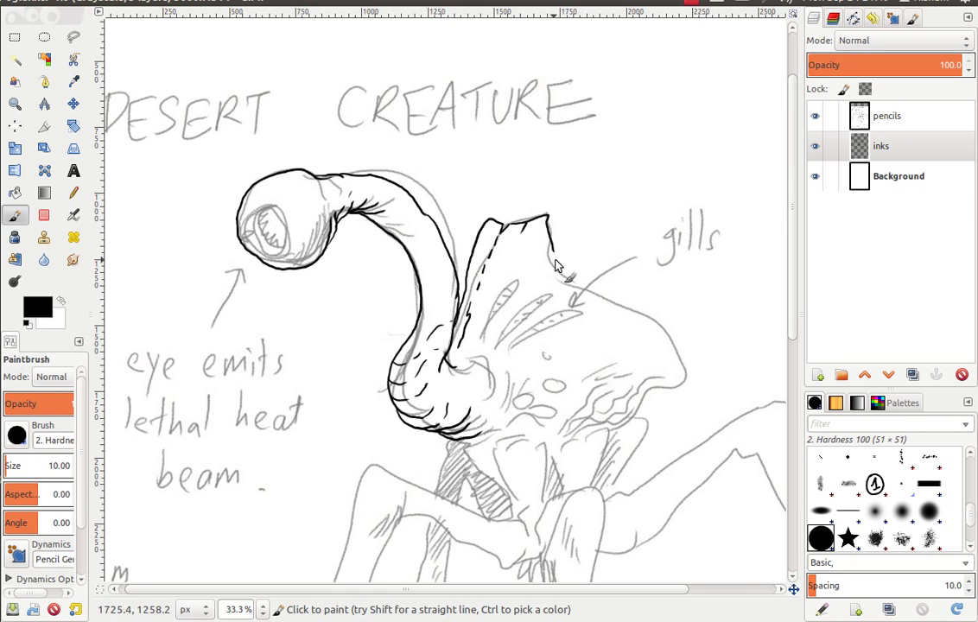
{"action": "key", "text": "ctrl+s"}
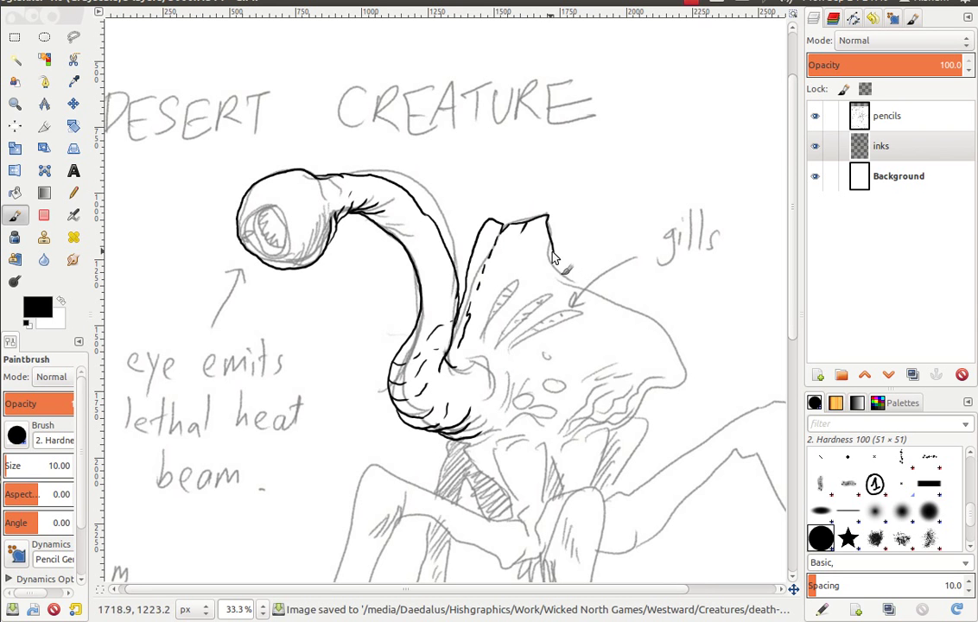
{"action": "left_click_drag", "start_coordinate": [554, 255], "coordinate": [665, 327]}
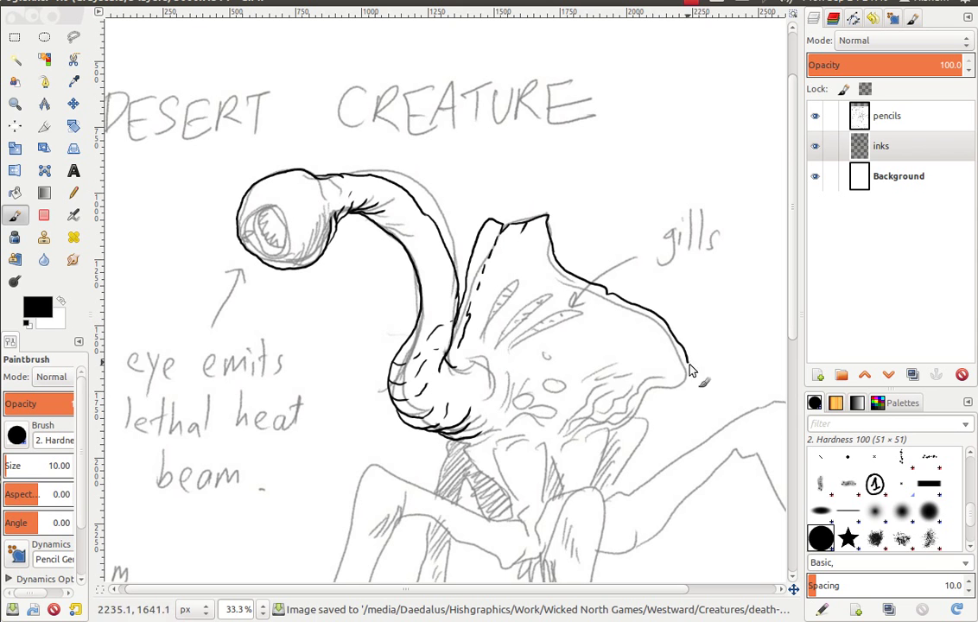
{"action": "mouse_move", "coordinate": [690, 370]}
{"action": "left_mouse_down"}
{"action": "mouse_move", "coordinate": [681, 395]}
{"action": "mouse_move", "coordinate": [620, 432]}
{"action": "left_mouse_up"}
Step: Ink the bump under the neck and the short line below it
{"action": "left_click_drag", "start_coordinate": [494, 374], "coordinate": [459, 369]}
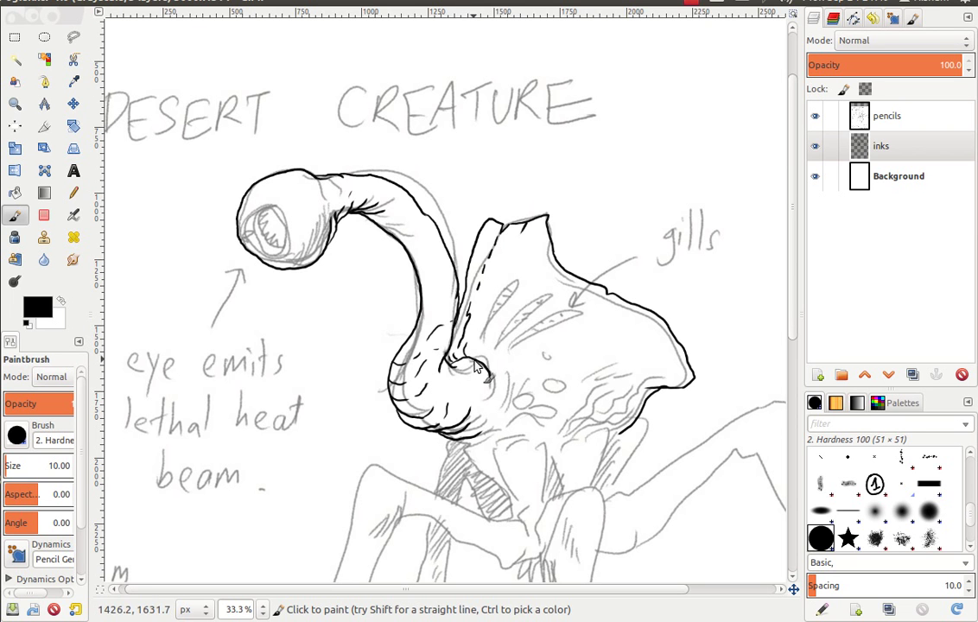
{"action": "mouse_move", "coordinate": [474, 360]}
{"action": "left_mouse_down"}
{"action": "mouse_move", "coordinate": [501, 394]}
{"action": "mouse_move", "coordinate": [445, 428]}
{"action": "mouse_move", "coordinate": [445, 447]}
{"action": "mouse_move", "coordinate": [506, 495]}
{"action": "left_mouse_up"}
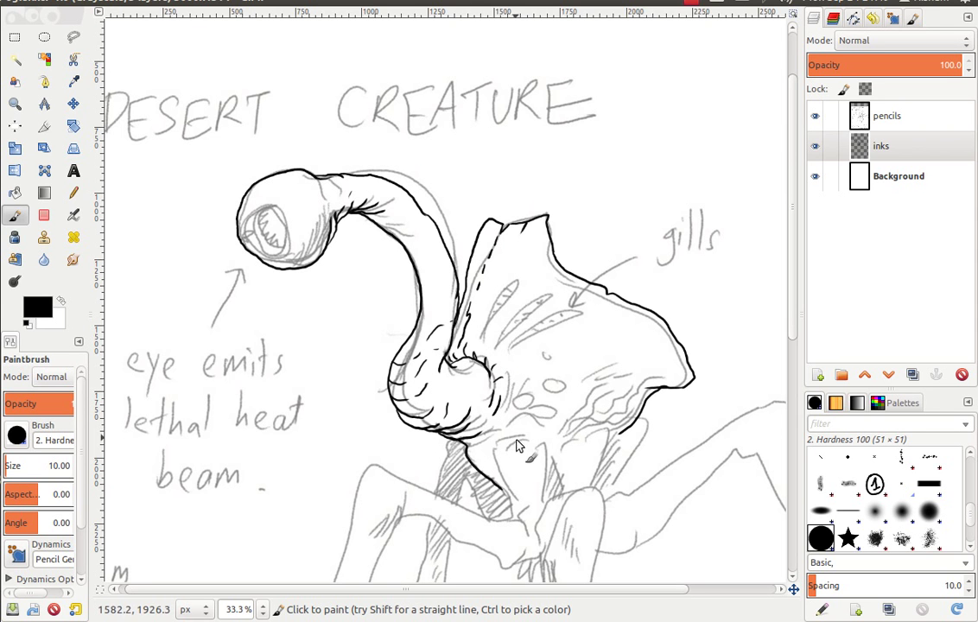
{"action": "mouse_move", "coordinate": [503, 444]}
{"action": "left_mouse_down"}
{"action": "mouse_move", "coordinate": [498, 456]}
{"action": "mouse_move", "coordinate": [526, 447]}
{"action": "mouse_move", "coordinate": [545, 499]}
{"action": "left_mouse_up"}
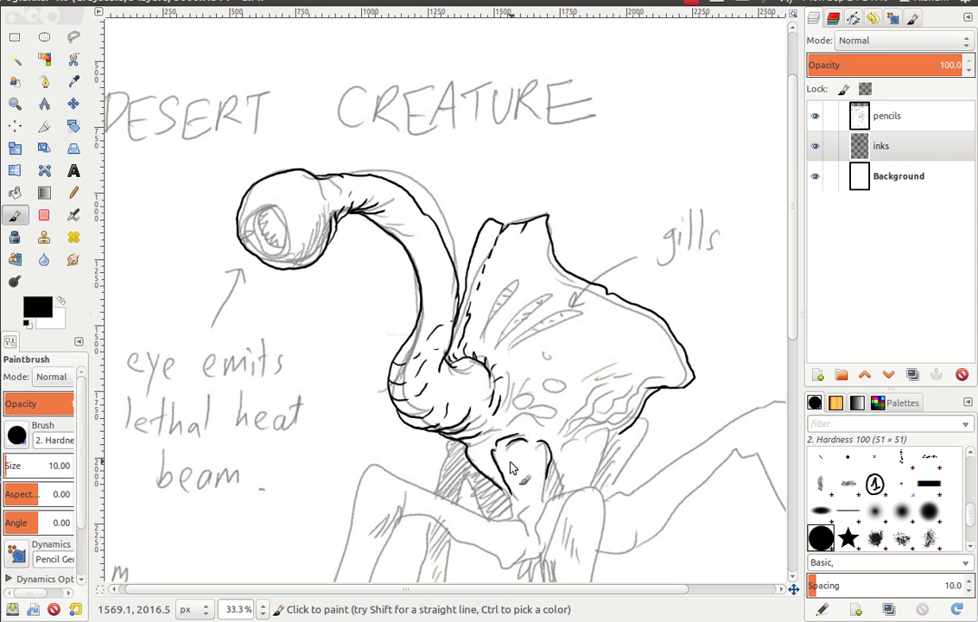
Step: Ink the outlines of the three gills, then move the view below the head
{"action": "scroll", "coordinate": [509, 469], "scroll_direction": "left", "scroll_amount": 2}
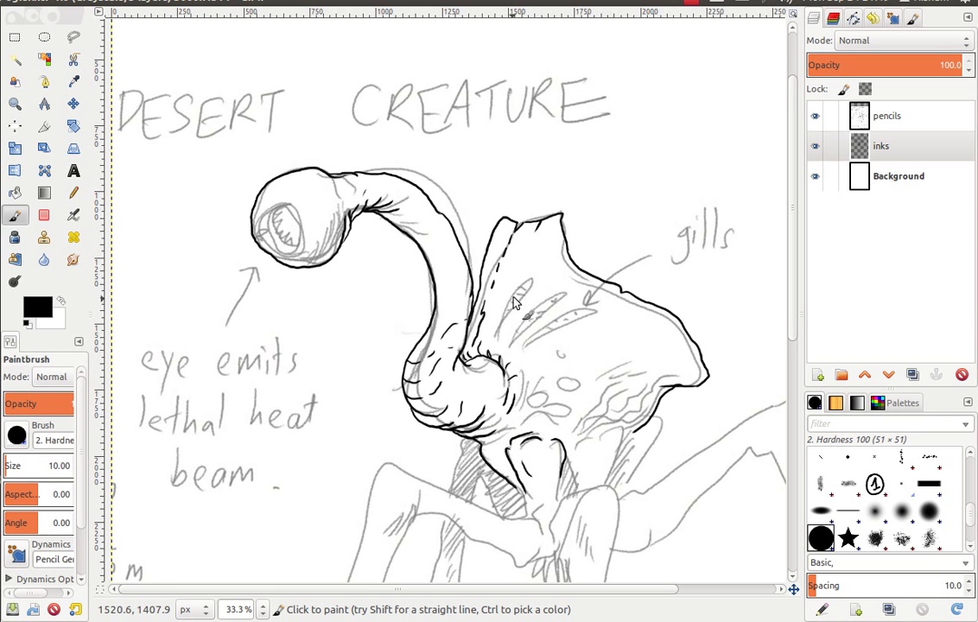
{"action": "left_click_drag", "start_coordinate": [515, 302], "coordinate": [501, 333]}
{"action": "mouse_move", "coordinate": [533, 283]}
{"action": "left_mouse_down"}
{"action": "mouse_move", "coordinate": [507, 326]}
{"action": "mouse_move", "coordinate": [532, 285]}
{"action": "mouse_move", "coordinate": [508, 321]}
{"action": "mouse_move", "coordinate": [517, 310]}
{"action": "mouse_move", "coordinate": [527, 327]}
{"action": "mouse_move", "coordinate": [563, 296]}
{"action": "left_mouse_up"}
{"action": "mouse_move", "coordinate": [512, 349]}
{"action": "left_mouse_down"}
{"action": "mouse_move", "coordinate": [553, 306]}
{"action": "mouse_move", "coordinate": [529, 337]}
{"action": "left_mouse_up"}
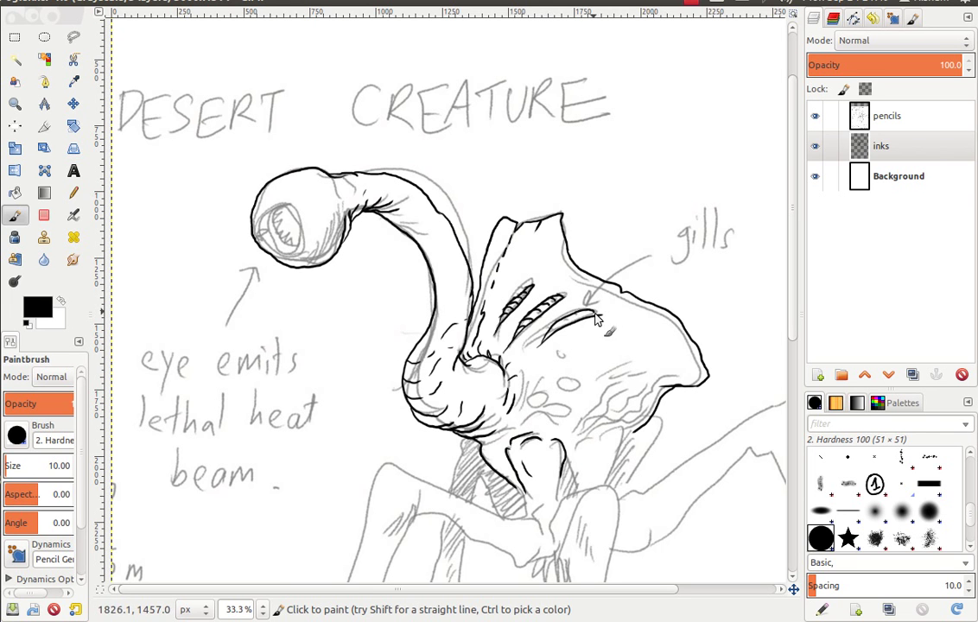
{"action": "left_click_drag", "start_coordinate": [598, 310], "coordinate": [562, 328]}
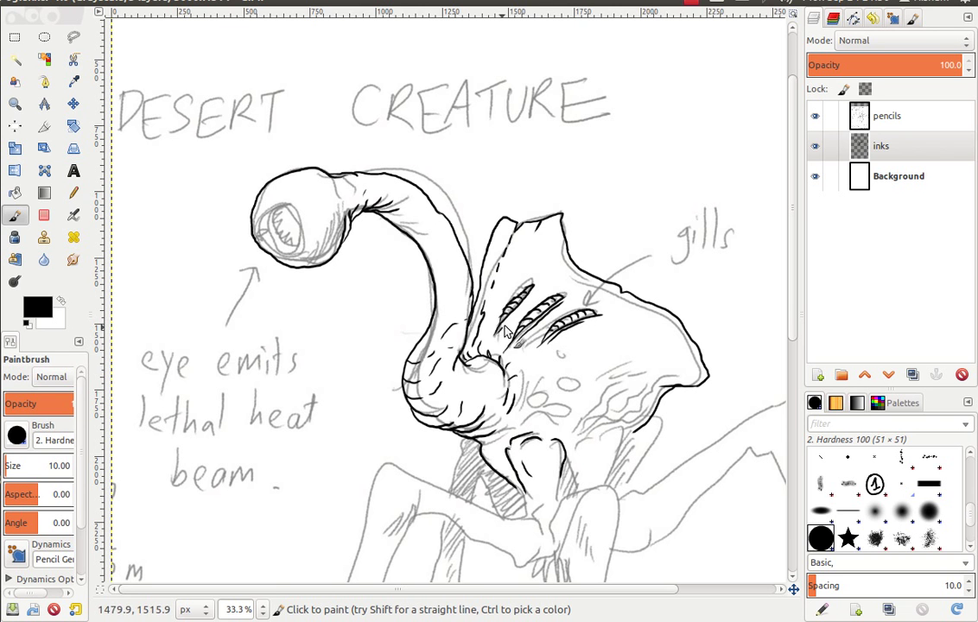
{"action": "key", "text": "space"}
{"action": "scroll", "coordinate": [490, 288], "scroll_direction": "down", "scroll_amount": 5}
{"action": "scroll", "coordinate": [489, 288], "scroll_direction": "right", "scroll_amount": 2}
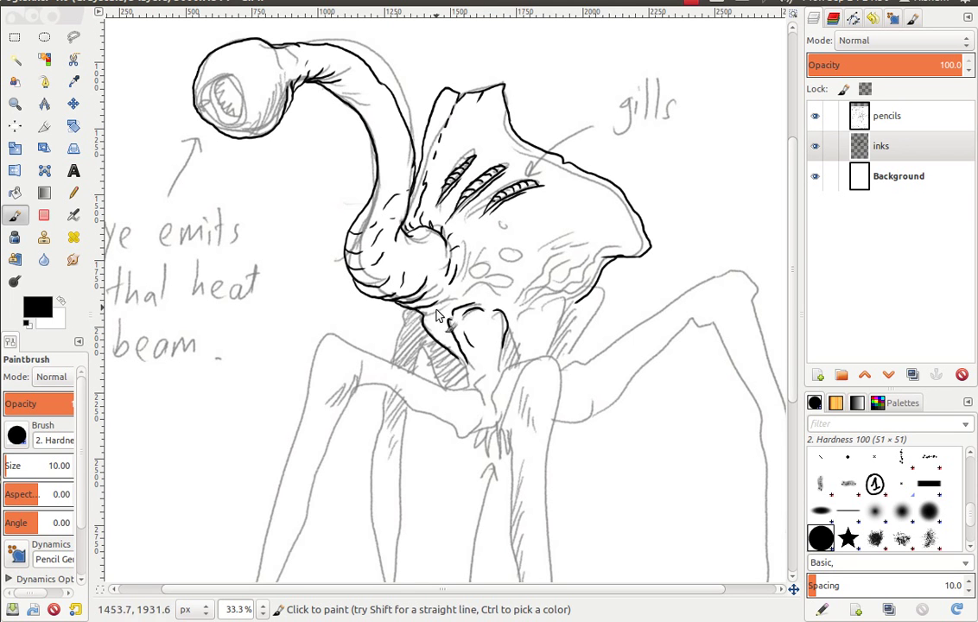
Step: Ink the shapes and arches beneath the head and the joint where the legs meet
{"action": "left_click_drag", "start_coordinate": [449, 315], "coordinate": [474, 363]}
{"action": "left_click_drag", "start_coordinate": [494, 311], "coordinate": [505, 370]}
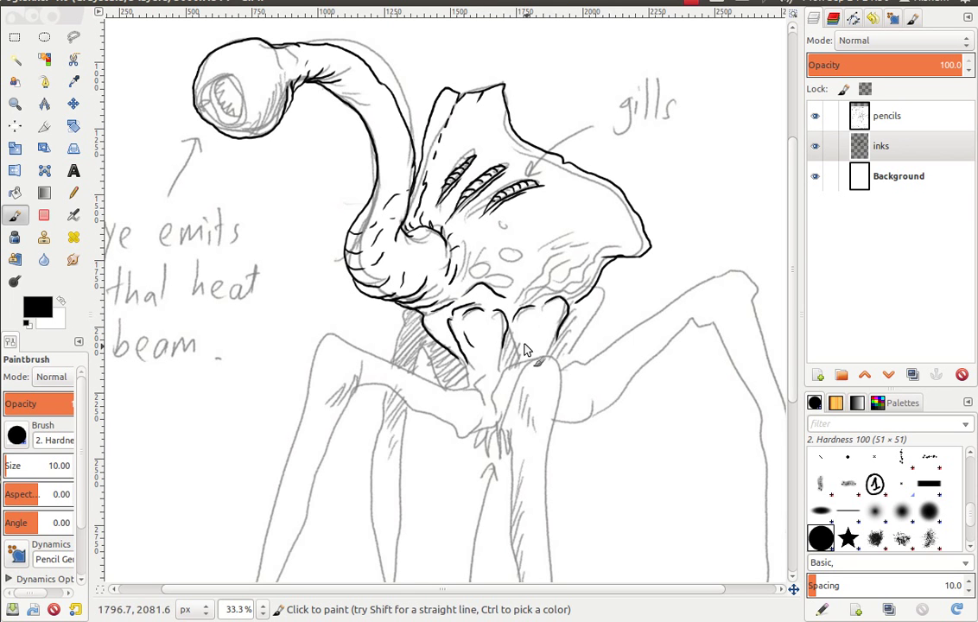
{"action": "mouse_move", "coordinate": [507, 321]}
{"action": "left_mouse_down"}
{"action": "mouse_move", "coordinate": [518, 361]}
{"action": "mouse_move", "coordinate": [561, 340]}
{"action": "mouse_move", "coordinate": [550, 252]}
{"action": "mouse_move", "coordinate": [572, 195]}
{"action": "left_mouse_up"}
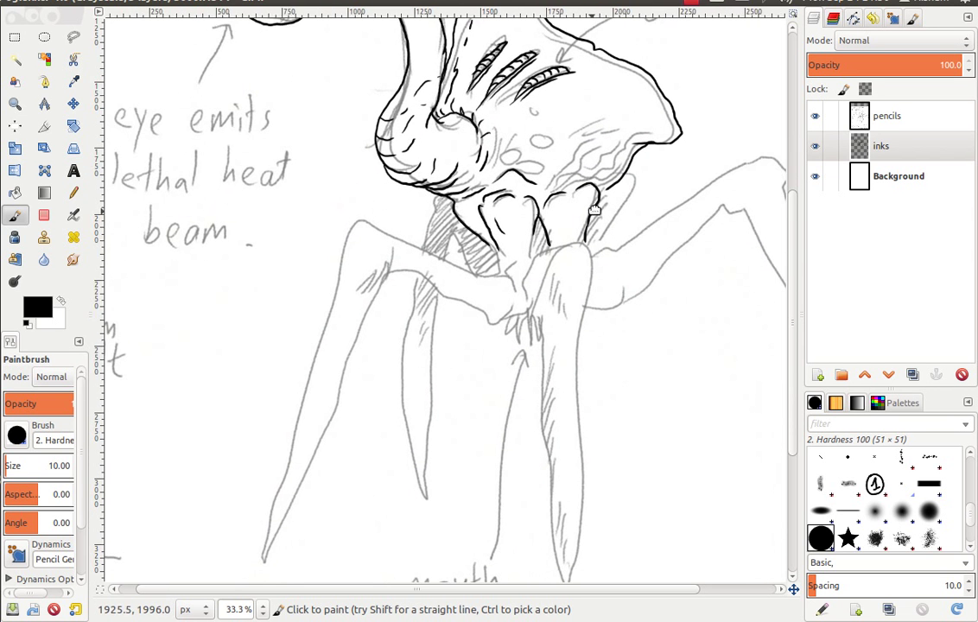
{"action": "left_click_drag", "start_coordinate": [607, 307], "coordinate": [597, 316]}
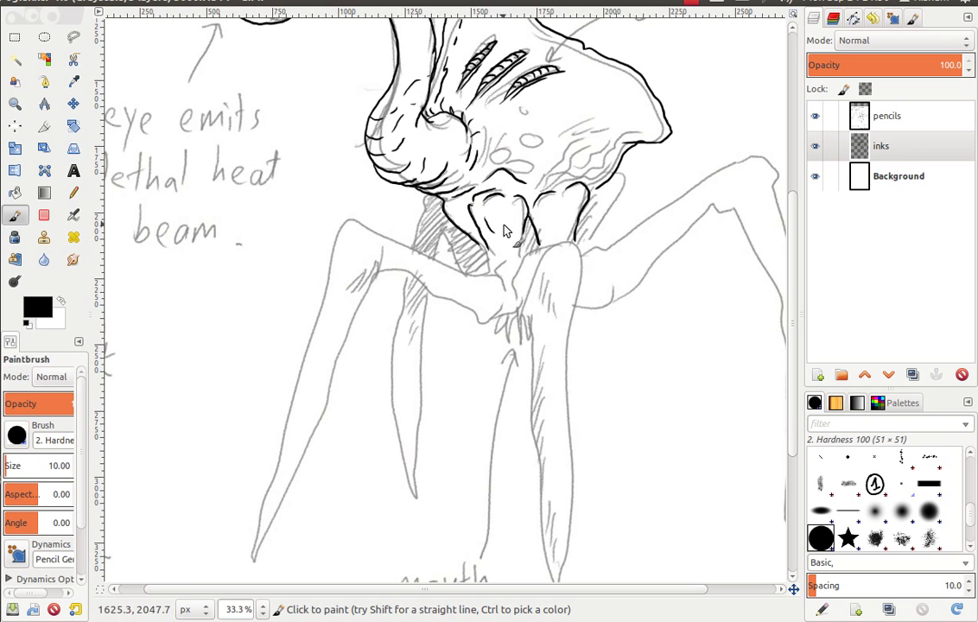
{"action": "left_click_drag", "start_coordinate": [527, 255], "coordinate": [462, 231]}
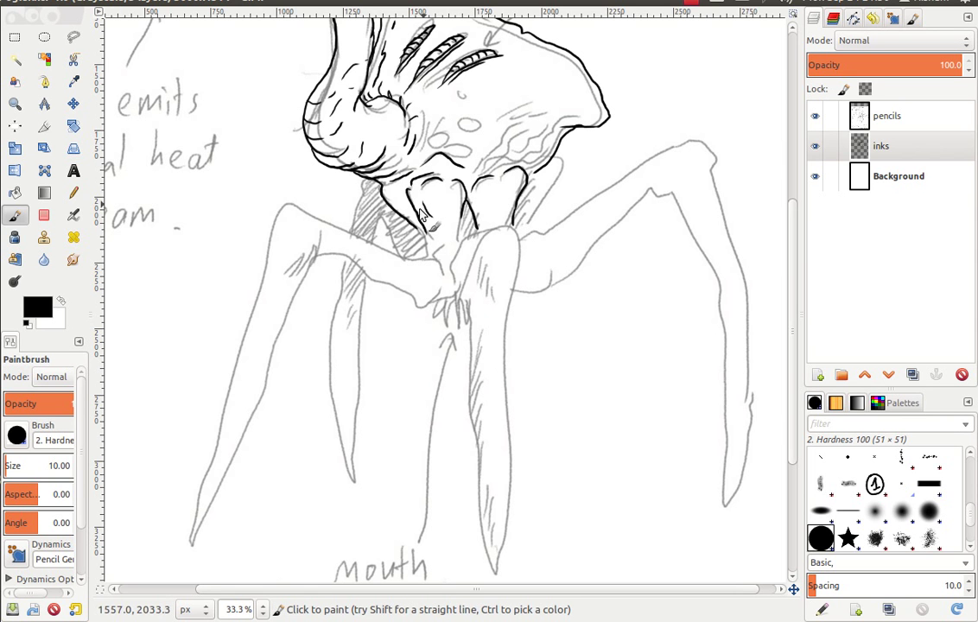
{"action": "left_click_drag", "start_coordinate": [423, 233], "coordinate": [403, 258]}
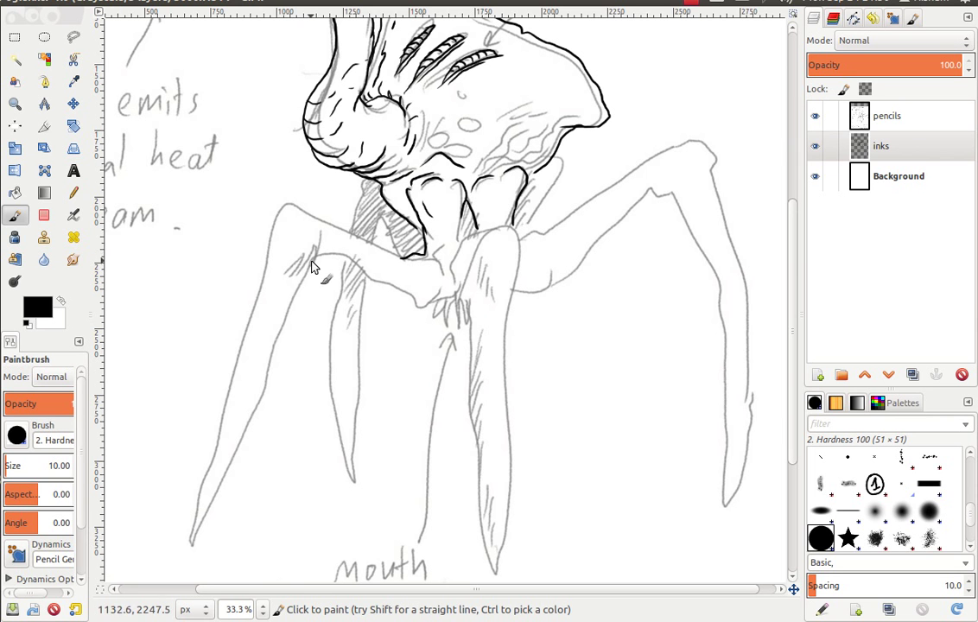
{"action": "left_click_drag", "start_coordinate": [385, 296], "coordinate": [454, 298]}
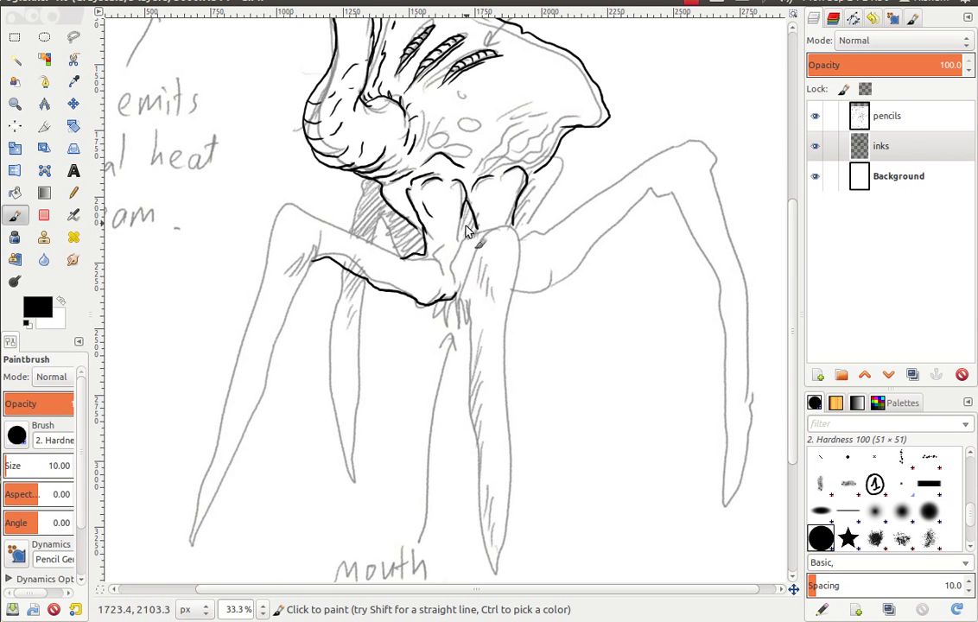
{"action": "left_click_drag", "start_coordinate": [466, 221], "coordinate": [458, 248]}
{"action": "left_click_drag", "start_coordinate": [478, 237], "coordinate": [469, 287]}
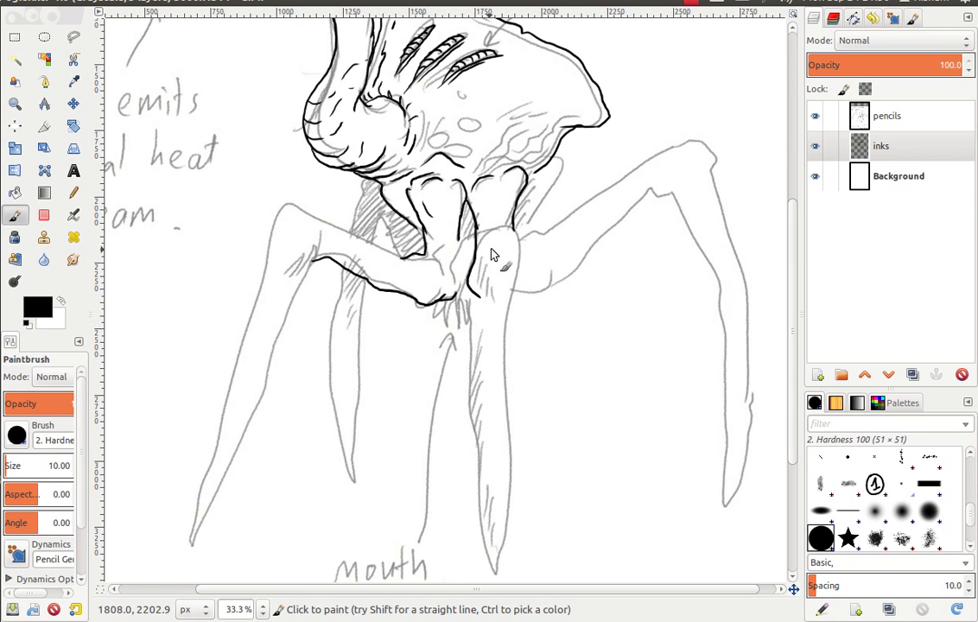
Step: Ink the front knee and both leg contours down to the hooked tip
{"action": "left_click_drag", "start_coordinate": [519, 232], "coordinate": [549, 254]}
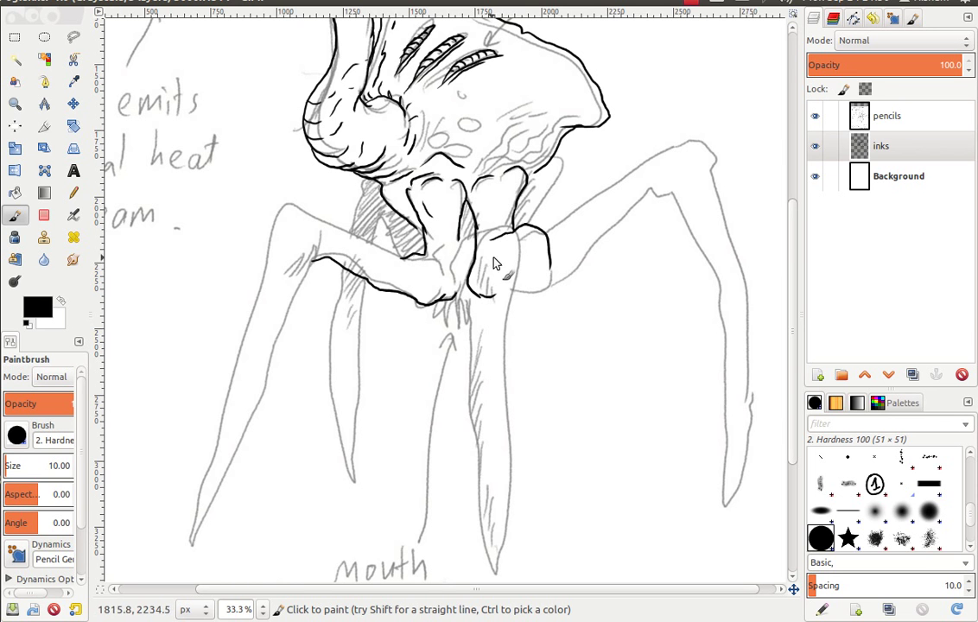
{"action": "mouse_move", "coordinate": [496, 264]}
{"action": "left_mouse_down"}
{"action": "mouse_move", "coordinate": [498, 292]}
{"action": "mouse_move", "coordinate": [530, 285]}
{"action": "left_mouse_up"}
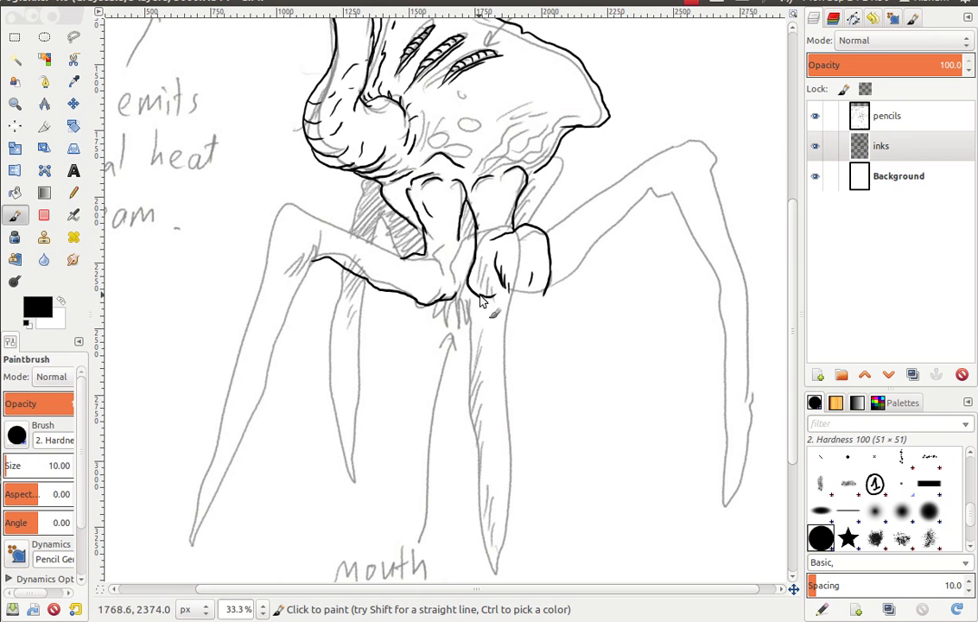
{"action": "mouse_move", "coordinate": [490, 302]}
{"action": "left_mouse_down"}
{"action": "mouse_move", "coordinate": [505, 299]}
{"action": "mouse_move", "coordinate": [487, 469]}
{"action": "left_mouse_up"}
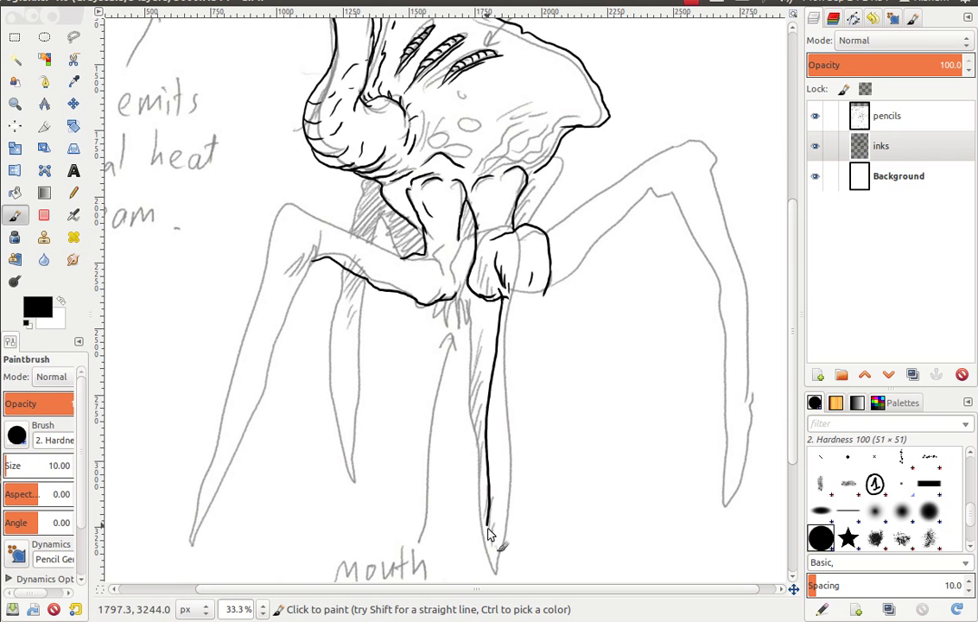
{"action": "mouse_move", "coordinate": [489, 534]}
{"action": "left_mouse_down"}
{"action": "mouse_move", "coordinate": [516, 367]}
{"action": "mouse_move", "coordinate": [514, 411]}
{"action": "mouse_move", "coordinate": [524, 399]}
{"action": "left_mouse_up"}
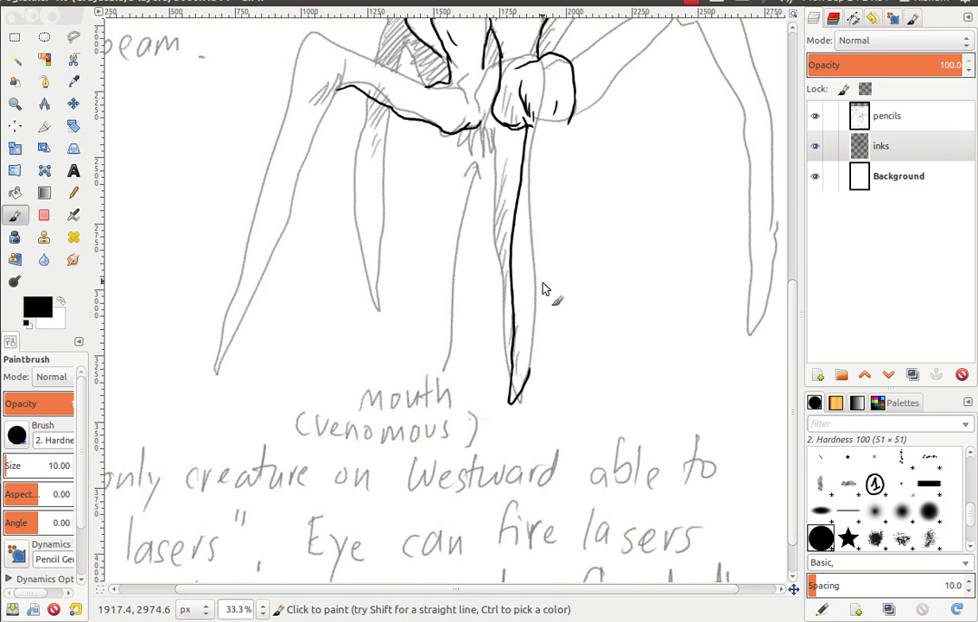
{"action": "left_click_drag", "start_coordinate": [546, 284], "coordinate": [515, 317]}
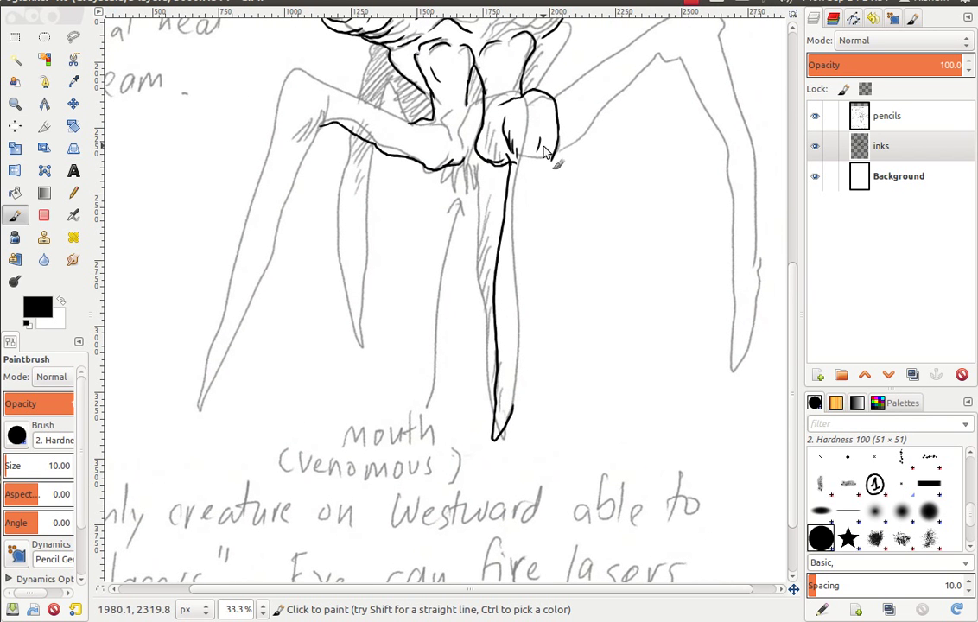
{"action": "left_click_drag", "start_coordinate": [554, 146], "coordinate": [540, 255]}
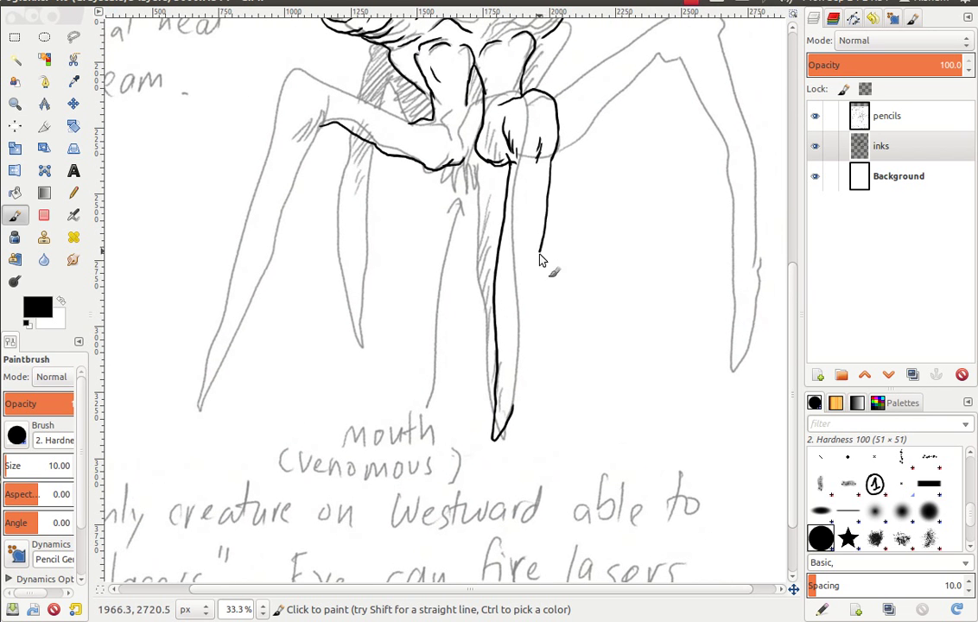
{"action": "left_click_drag", "start_coordinate": [530, 316], "coordinate": [506, 428]}
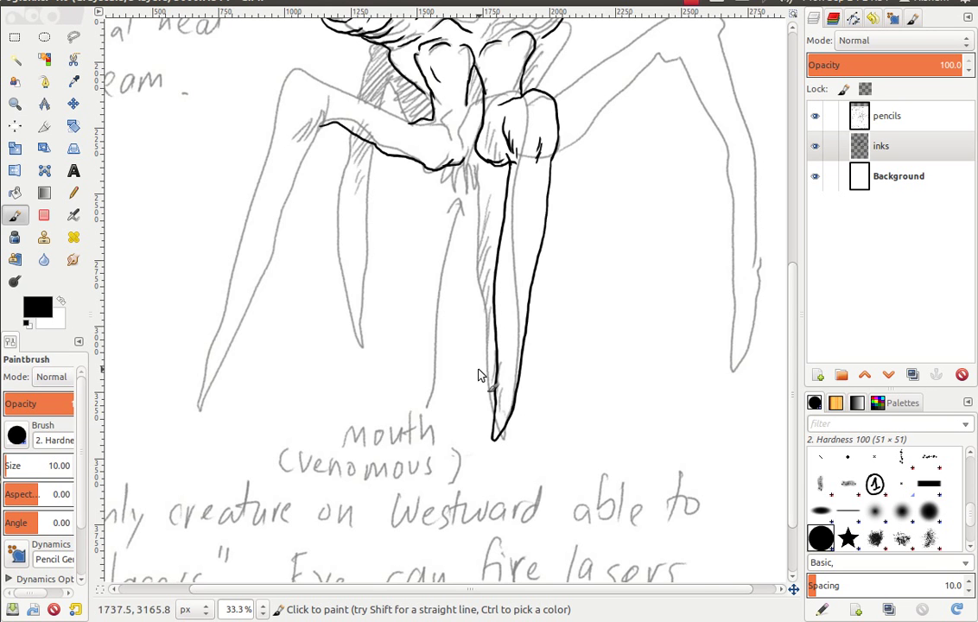
{"action": "left_click_drag", "start_coordinate": [485, 375], "coordinate": [492, 406]}
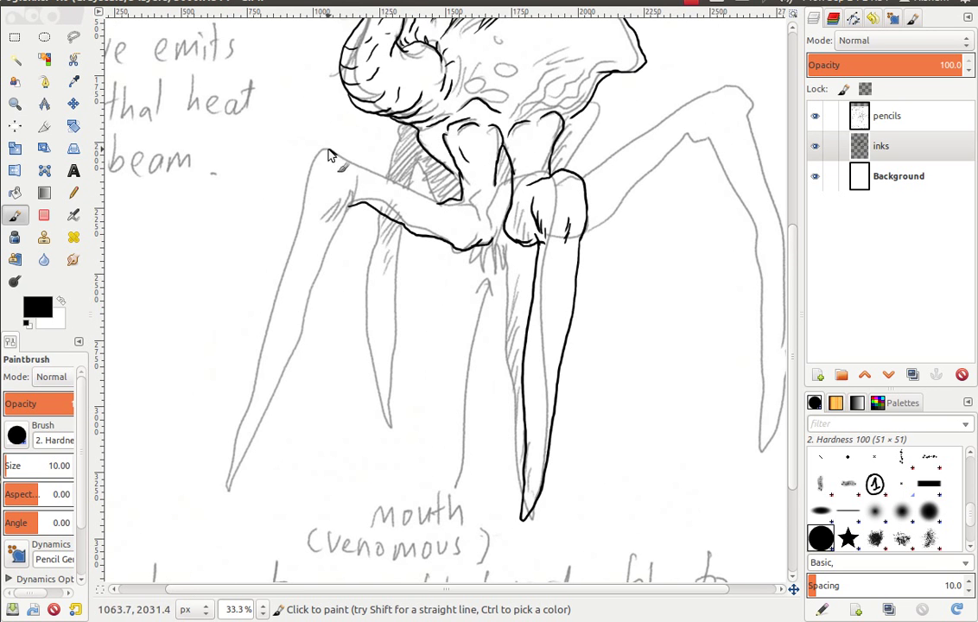
Step: Trace the left front leg from its knee to the pointed tip, plus its inner upper edge
{"action": "left_click_drag", "start_coordinate": [329, 154], "coordinate": [298, 184]}
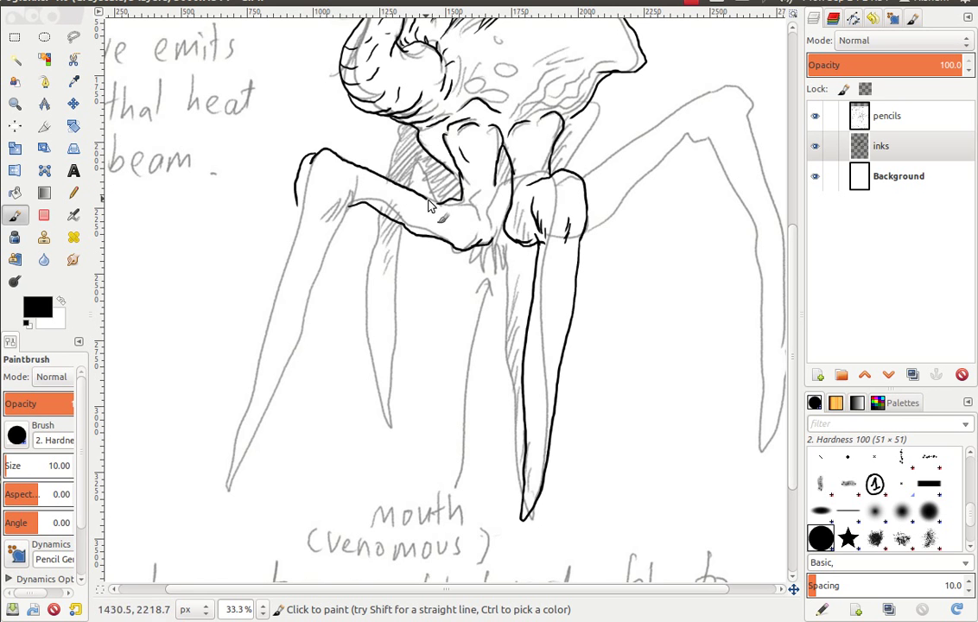
{"action": "left_click_drag", "start_coordinate": [299, 211], "coordinate": [267, 317]}
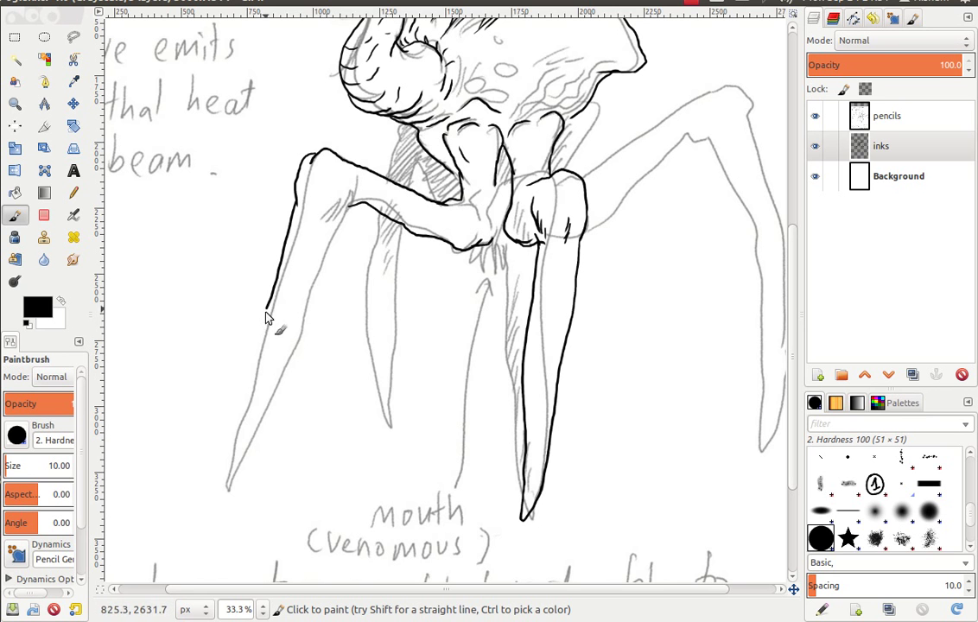
{"action": "mouse_move", "coordinate": [234, 449]}
{"action": "left_mouse_down"}
{"action": "mouse_move", "coordinate": [244, 487]}
{"action": "mouse_move", "coordinate": [322, 249]}
{"action": "left_mouse_up"}
{"action": "left_click_drag", "start_coordinate": [352, 210], "coordinate": [388, 209]}
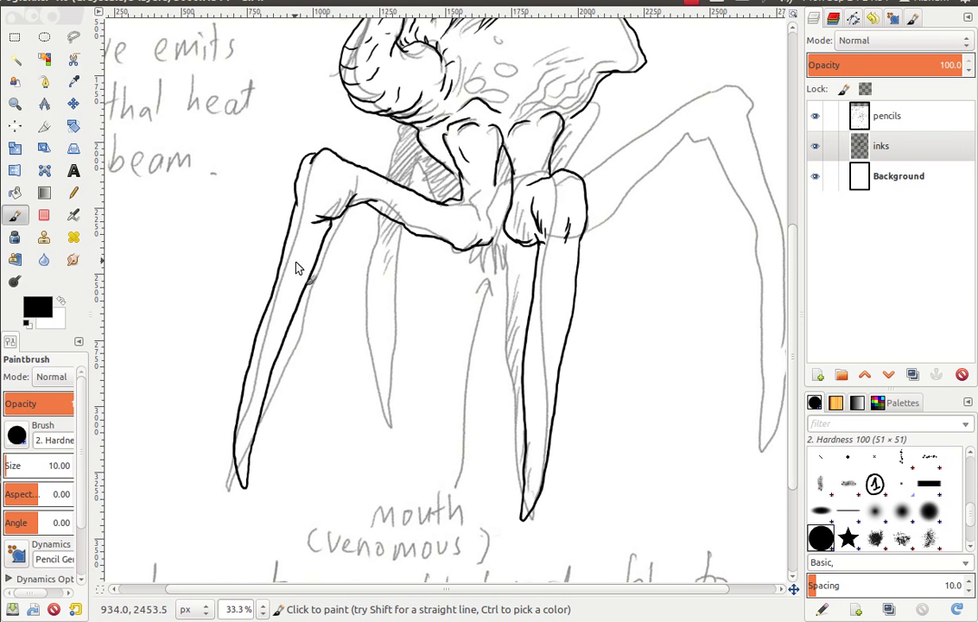
{"action": "left_click_drag", "start_coordinate": [577, 330], "coordinate": [432, 317]}
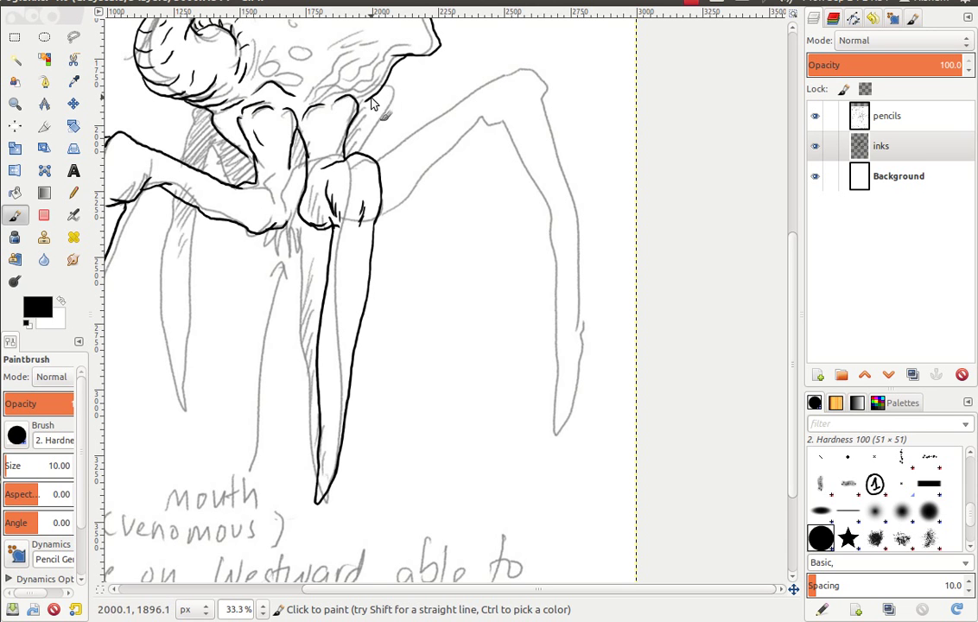
Step: Ink the right front leg from shoulder and knee down to its pointed tip
{"action": "mouse_move", "coordinate": [380, 98]}
{"action": "left_mouse_down"}
{"action": "mouse_move", "coordinate": [375, 155]}
{"action": "mouse_move", "coordinate": [403, 146]}
{"action": "left_mouse_up"}
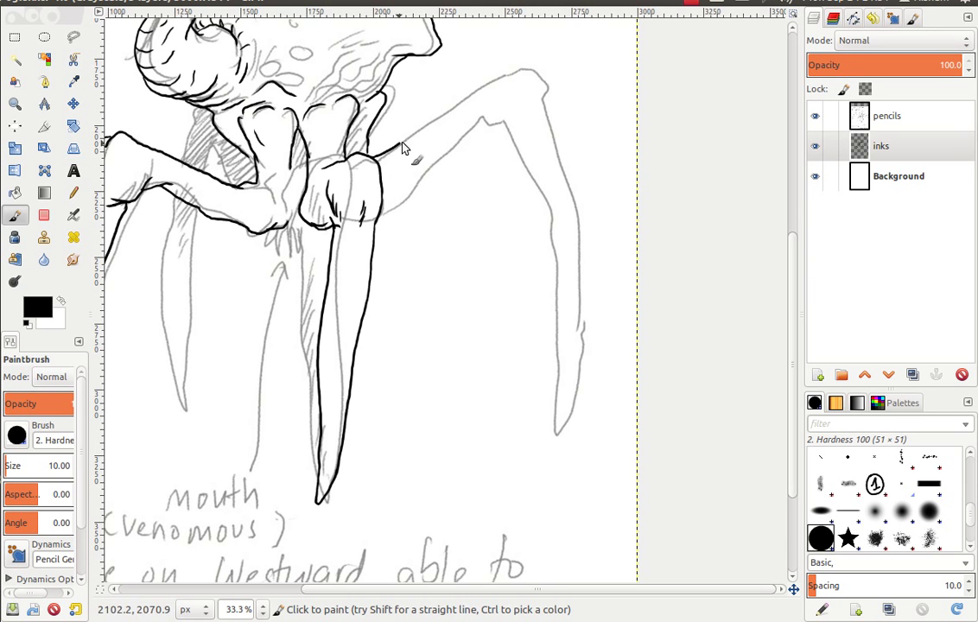
{"action": "left_click_drag", "start_coordinate": [481, 99], "coordinate": [514, 87]}
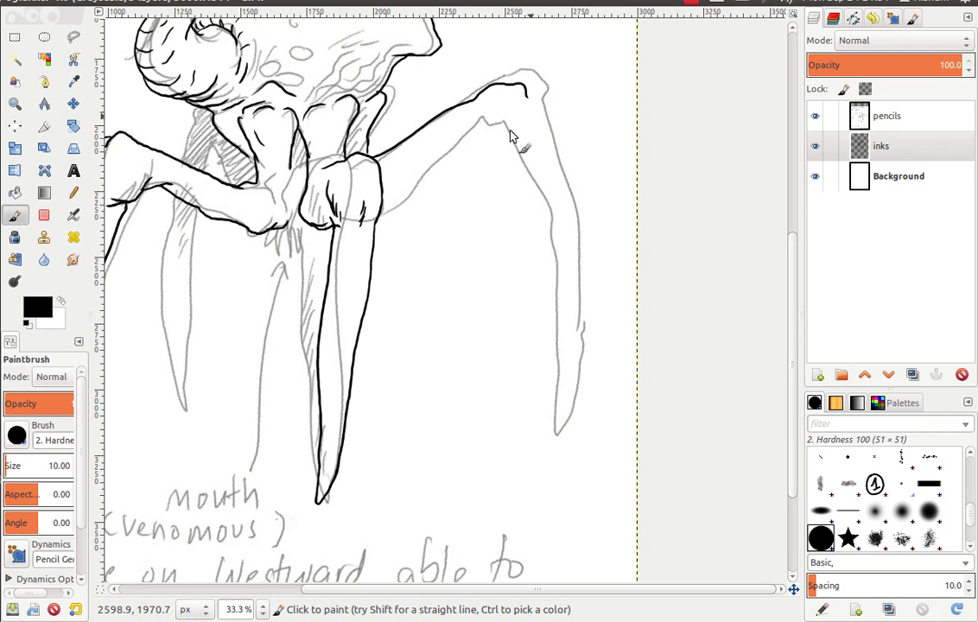
{"action": "left_click_drag", "start_coordinate": [381, 210], "coordinate": [451, 164]}
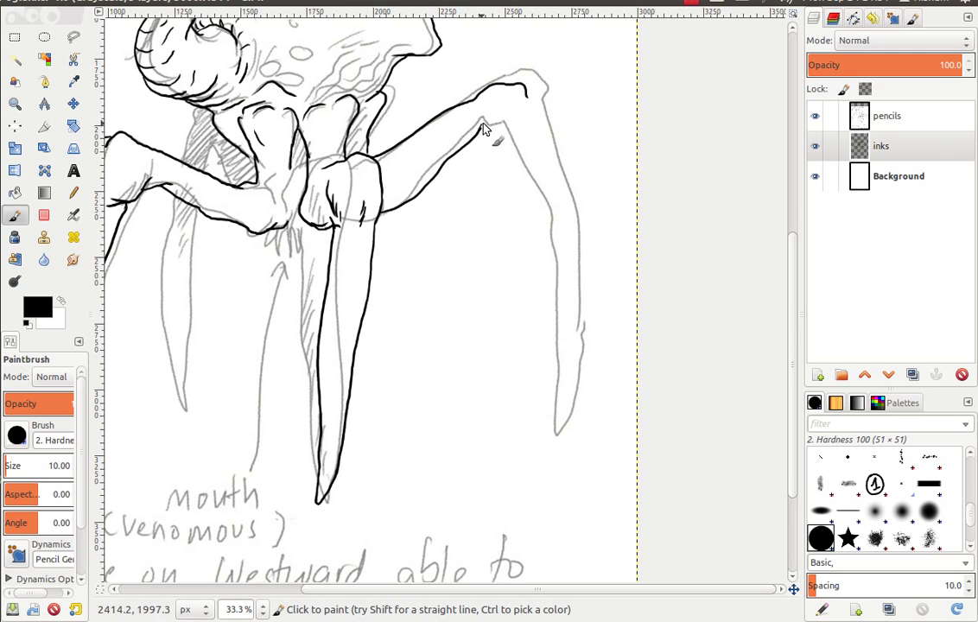
{"action": "left_click_drag", "start_coordinate": [481, 122], "coordinate": [501, 126]}
{"action": "mouse_move", "coordinate": [524, 87]}
{"action": "left_mouse_down"}
{"action": "mouse_move", "coordinate": [537, 113]}
{"action": "mouse_move", "coordinate": [505, 129]}
{"action": "mouse_move", "coordinate": [497, 149]}
{"action": "left_mouse_up"}
{"action": "left_click_drag", "start_coordinate": [525, 215], "coordinate": [547, 347]}
{"action": "mouse_move", "coordinate": [553, 395]}
{"action": "left_mouse_down"}
{"action": "mouse_move", "coordinate": [556, 428]}
{"action": "mouse_move", "coordinate": [566, 255]}
{"action": "left_mouse_up"}
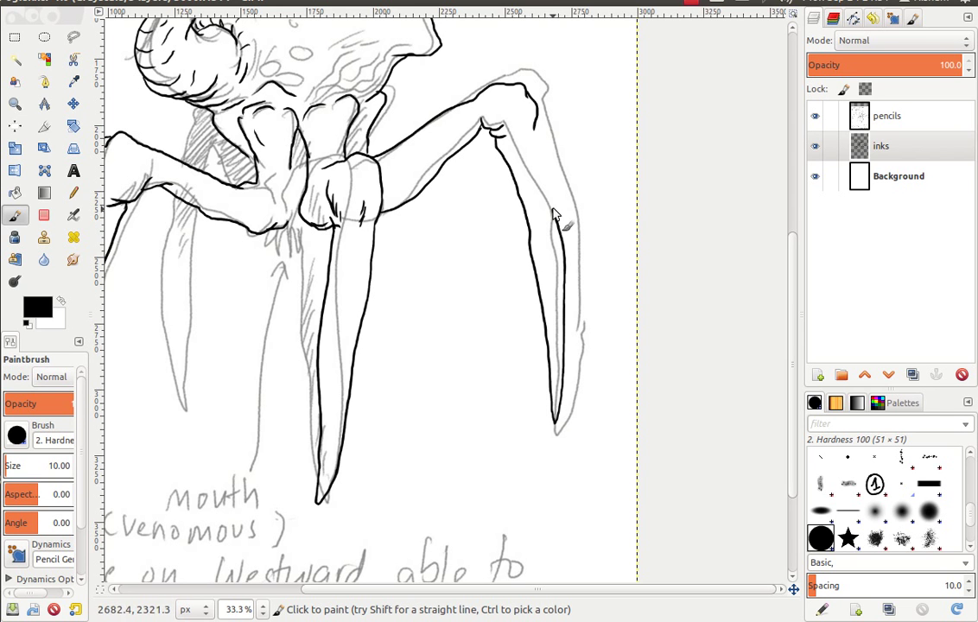
{"action": "mouse_move", "coordinate": [554, 215]}
{"action": "left_mouse_down"}
{"action": "mouse_move", "coordinate": [535, 140]}
{"action": "mouse_move", "coordinate": [527, 143]}
{"action": "left_mouse_up"}
Step: Ink the right upper leg's lower edge, hatching under the body and a back-leg contour
{"action": "scroll", "coordinate": [455, 181], "scroll_direction": "up", "scroll_amount": 2}
{"action": "scroll", "coordinate": [456, 180], "scroll_direction": "left", "scroll_amount": 2}
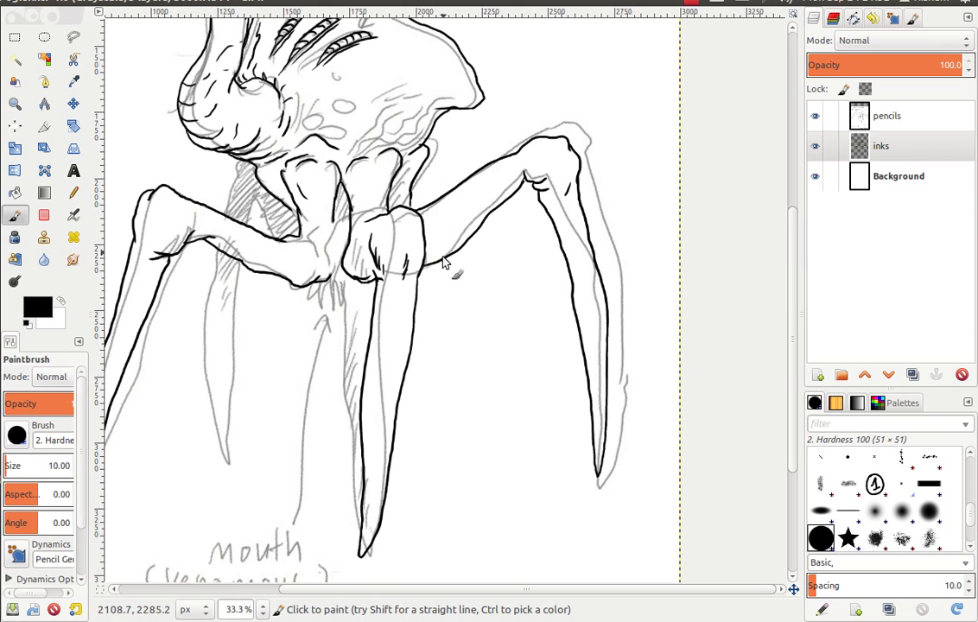
{"action": "left_click_drag", "start_coordinate": [437, 266], "coordinate": [476, 224]}
{"action": "scroll", "coordinate": [463, 195], "scroll_direction": "up", "scroll_amount": 1}
{"action": "scroll", "coordinate": [463, 195], "scroll_direction": "left", "scroll_amount": 3}
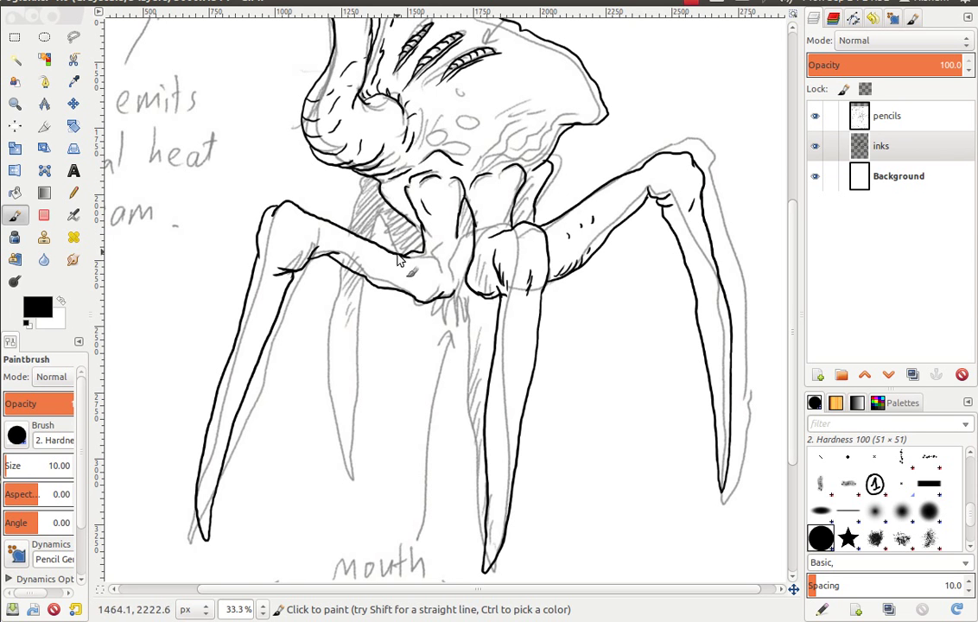
{"action": "mouse_move", "coordinate": [396, 240]}
{"action": "left_mouse_down"}
{"action": "mouse_move", "coordinate": [373, 207]}
{"action": "mouse_move", "coordinate": [347, 229]}
{"action": "left_mouse_up"}
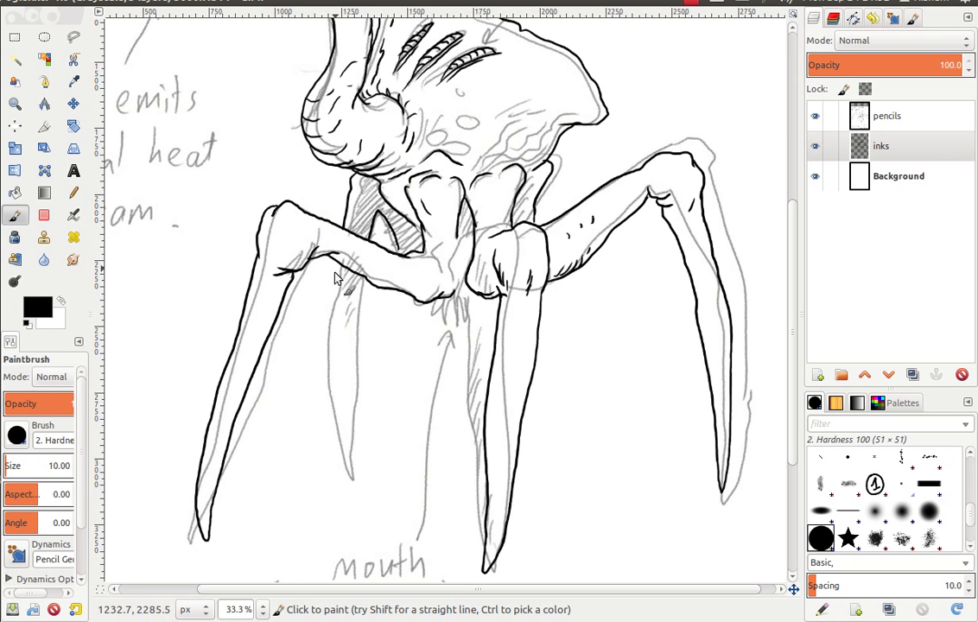
{"action": "mouse_move", "coordinate": [337, 270]}
{"action": "left_mouse_down"}
{"action": "mouse_move", "coordinate": [327, 399]}
{"action": "mouse_move", "coordinate": [341, 458]}
{"action": "mouse_move", "coordinate": [365, 285]}
{"action": "left_mouse_up"}
{"action": "scroll", "coordinate": [366, 283], "scroll_direction": "down", "scroll_amount": 2}
{"action": "scroll", "coordinate": [317, 214], "scroll_direction": "right", "scroll_amount": 3}
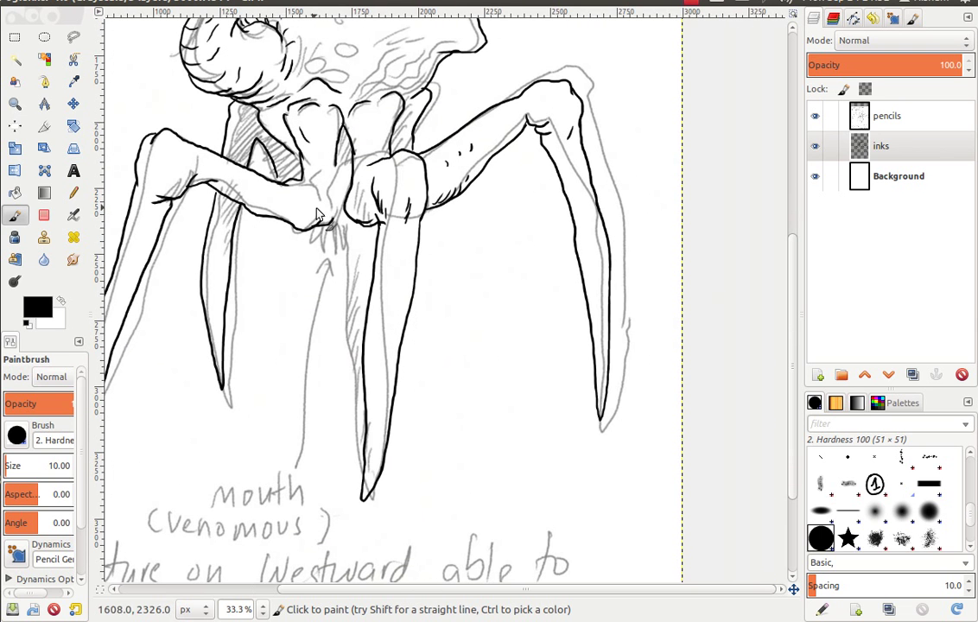
Step: Draw the small teeth and the inner back leg below the leg joint
{"action": "left_click_drag", "start_coordinate": [313, 232], "coordinate": [301, 285]}
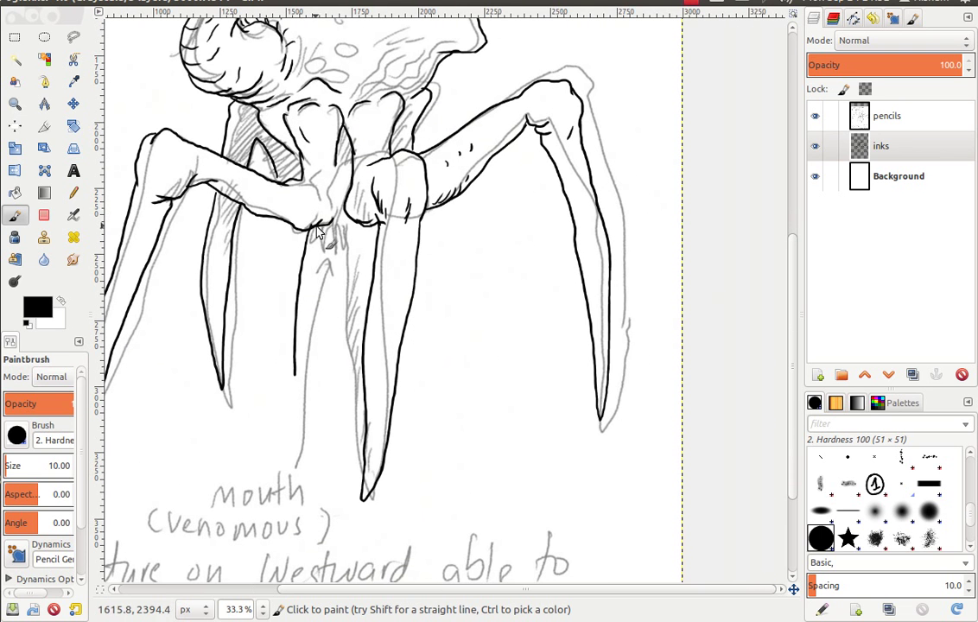
{"action": "mouse_move", "coordinate": [316, 240]}
{"action": "left_mouse_down"}
{"action": "mouse_move", "coordinate": [311, 257]}
{"action": "mouse_move", "coordinate": [352, 250]}
{"action": "mouse_move", "coordinate": [317, 243]}
{"action": "left_mouse_up"}
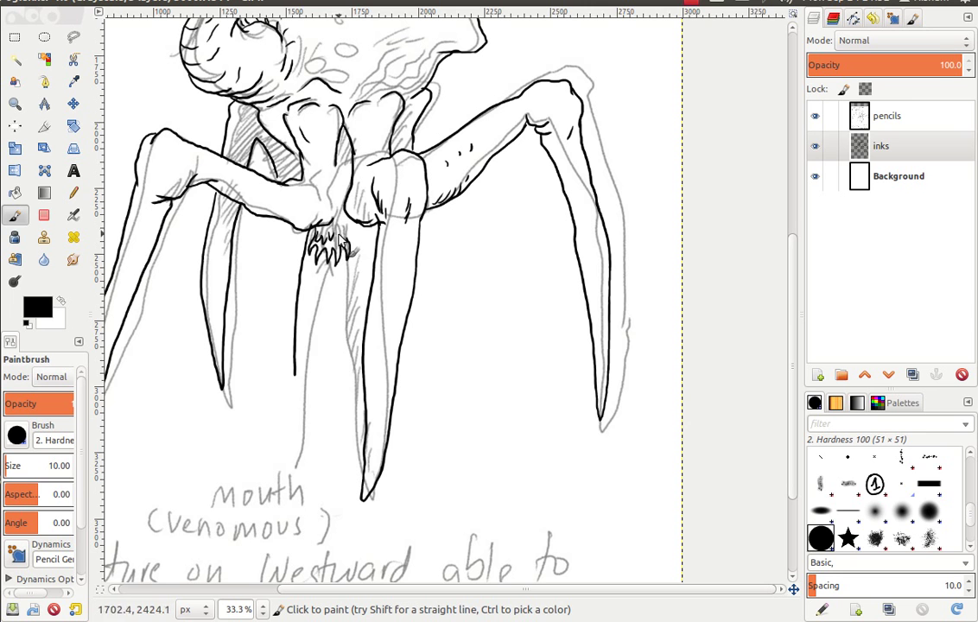
{"action": "left_click_drag", "start_coordinate": [345, 146], "coordinate": [353, 218]}
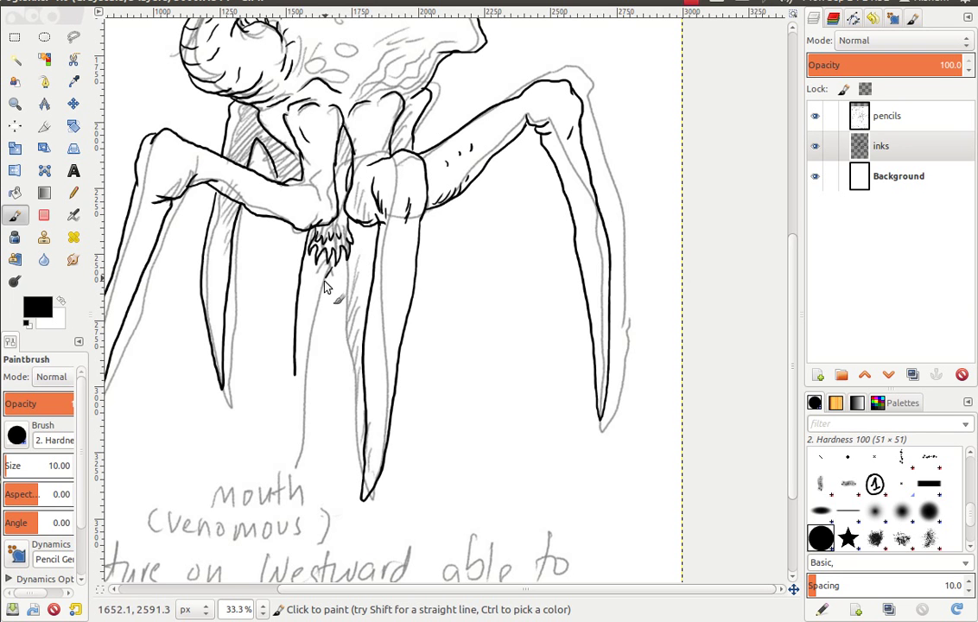
{"action": "left_click_drag", "start_coordinate": [328, 272], "coordinate": [302, 382]}
{"action": "mouse_move", "coordinate": [328, 267]}
{"action": "left_mouse_down"}
{"action": "mouse_move", "coordinate": [295, 379]}
{"action": "mouse_move", "coordinate": [302, 398]}
{"action": "left_mouse_up"}
{"action": "left_click_drag", "start_coordinate": [312, 361], "coordinate": [318, 314]}
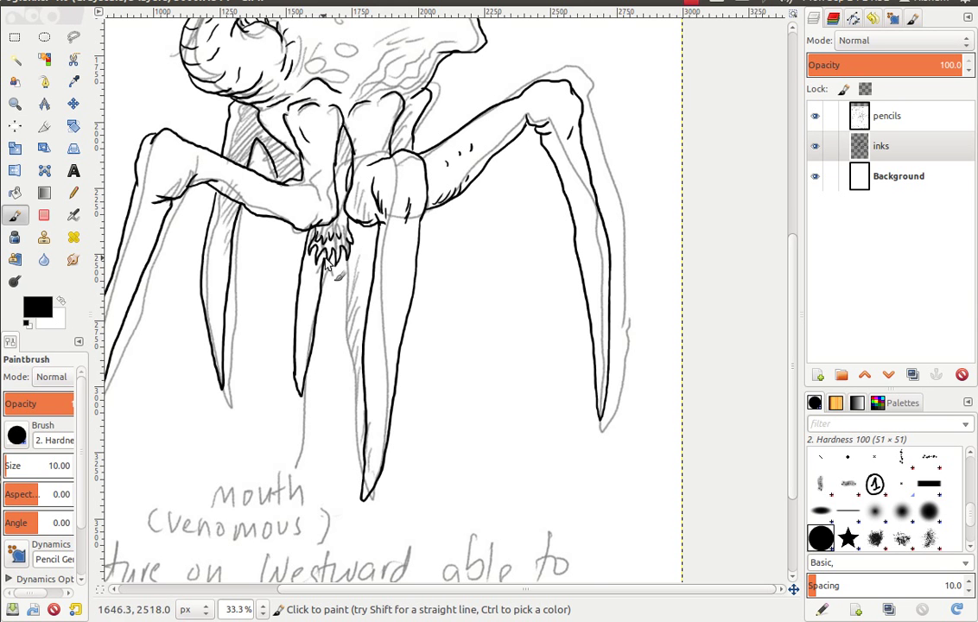
Step: Close the right leg joint and ink both edges of the right back leg
{"action": "scroll", "coordinate": [333, 160], "scroll_direction": "right", "scroll_amount": 2}
{"action": "scroll", "coordinate": [336, 144], "scroll_direction": "right", "scroll_amount": 3}
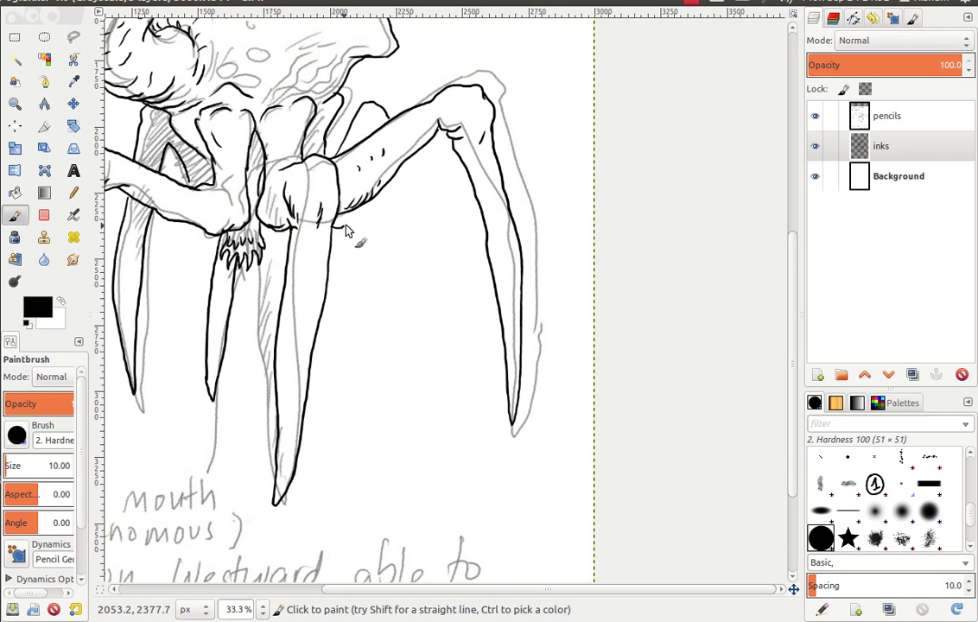
{"action": "left_click_drag", "start_coordinate": [346, 230], "coordinate": [349, 214]}
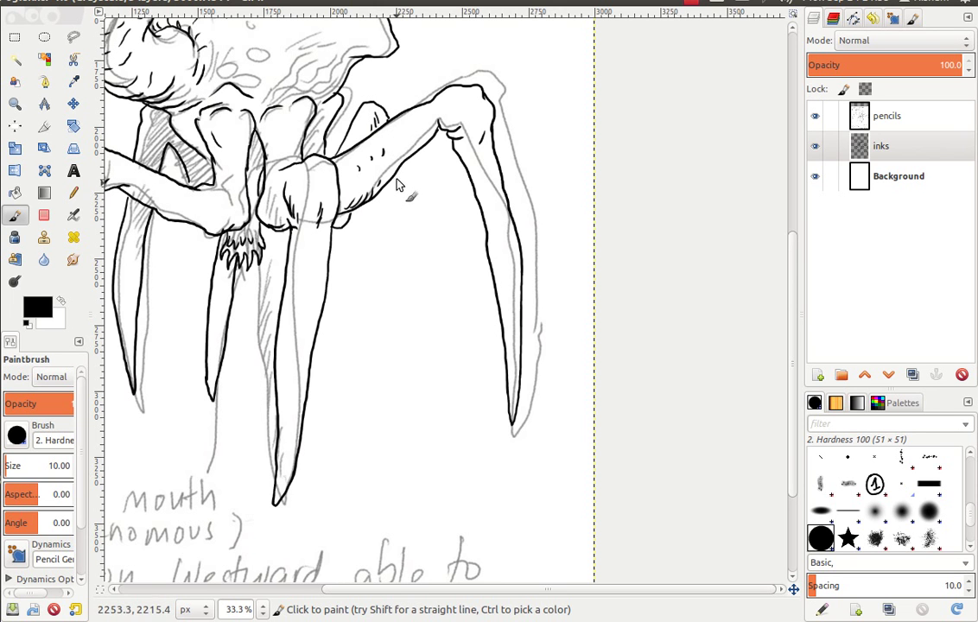
{"action": "left_click_drag", "start_coordinate": [395, 186], "coordinate": [379, 381]}
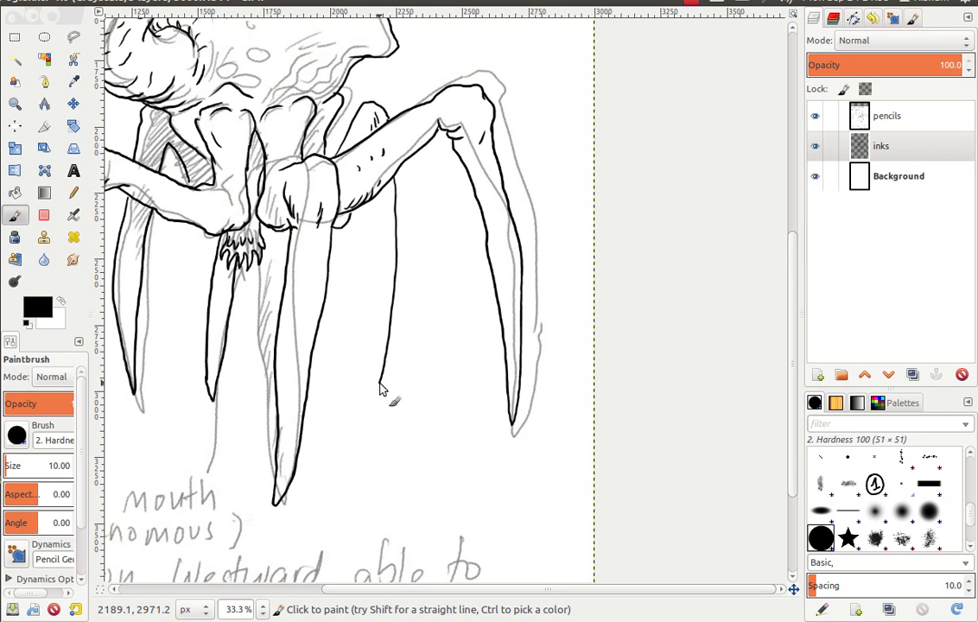
{"action": "left_click_drag", "start_coordinate": [367, 210], "coordinate": [374, 383]}
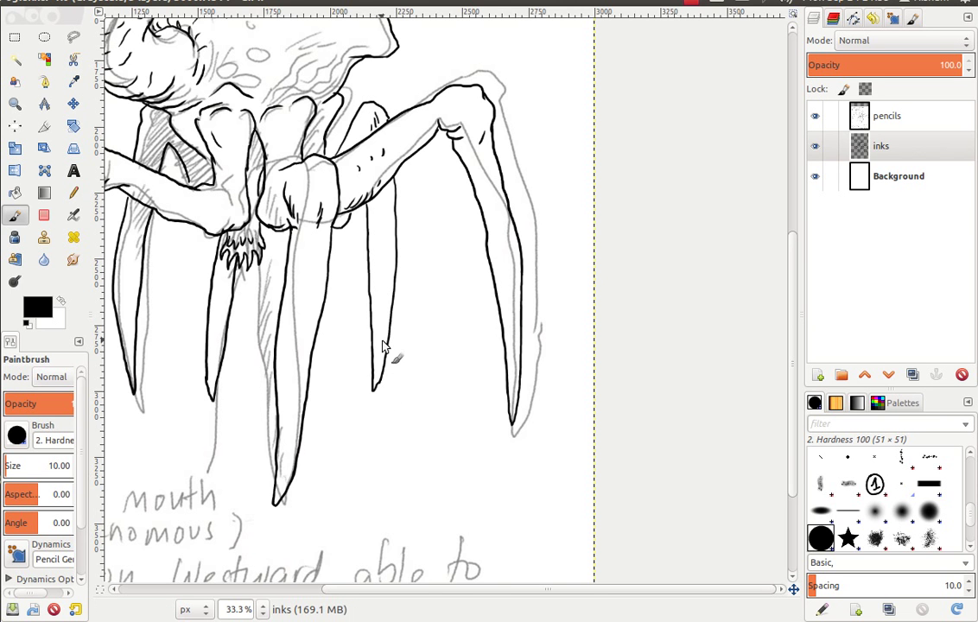
Step: Ink a short stroke by the front leg joint and trace three pencil spots on the head
{"action": "key", "text": "minus"}
{"action": "key", "text": "minus"}
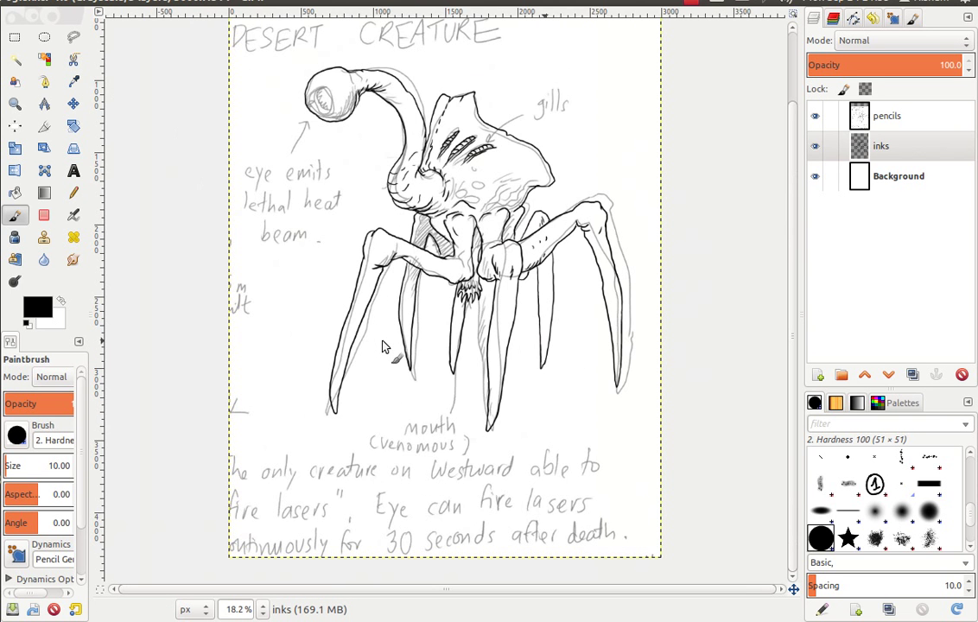
{"action": "key", "text": "plus"}
{"action": "key", "text": "plus"}
{"action": "key", "text": "plus"}
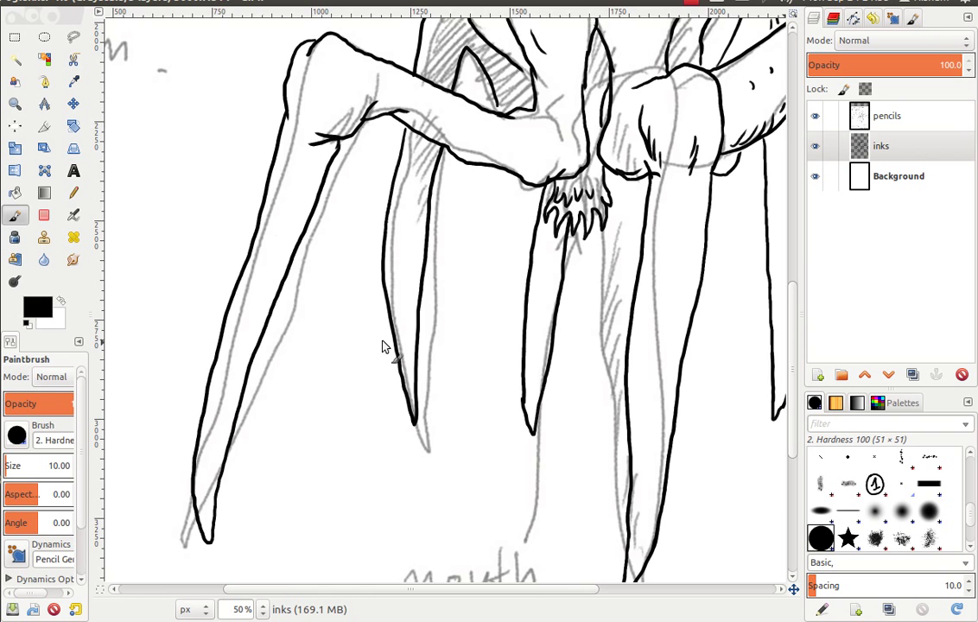
{"action": "scroll", "coordinate": [397, 260], "scroll_direction": "up", "scroll_amount": 3}
{"action": "scroll", "coordinate": [397, 259], "scroll_direction": "right", "scroll_amount": 2}
{"action": "scroll", "coordinate": [410, 225], "scroll_direction": "up", "scroll_amount": 3}
{"action": "scroll", "coordinate": [410, 224], "scroll_direction": "right", "scroll_amount": 2}
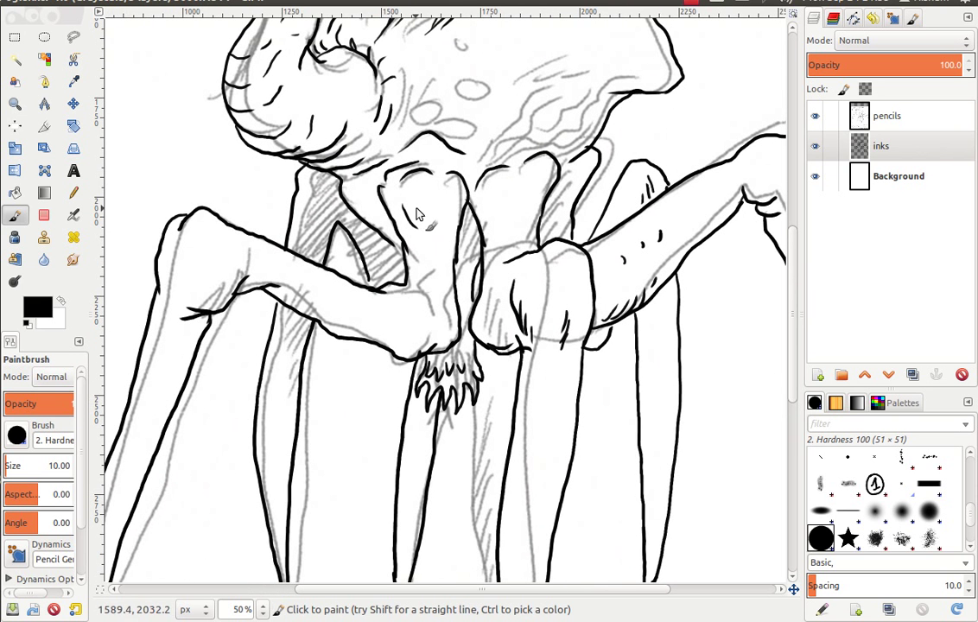
{"action": "left_click_drag", "start_coordinate": [406, 205], "coordinate": [413, 226]}
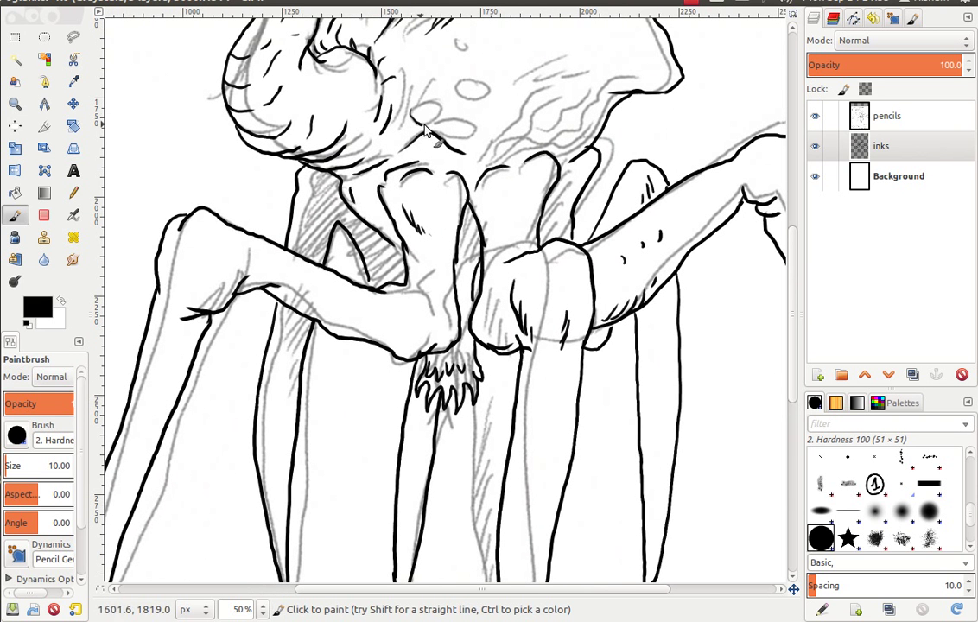
{"action": "left_click_drag", "start_coordinate": [423, 101], "coordinate": [419, 101]}
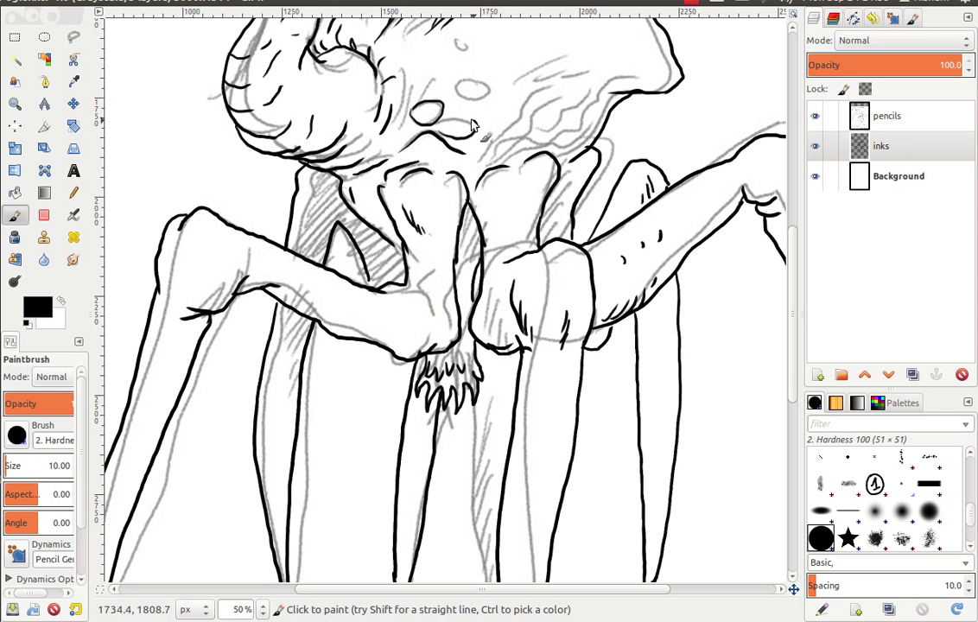
{"action": "left_click_drag", "start_coordinate": [474, 130], "coordinate": [458, 126]}
{"action": "left_click_drag", "start_coordinate": [477, 79], "coordinate": [468, 106]}
Step: Ink another head spot and hatching along the head's left side
{"action": "scroll", "coordinate": [479, 116], "scroll_direction": "up", "scroll_amount": 3}
{"action": "scroll", "coordinate": [480, 117], "scroll_direction": "right", "scroll_amount": 2}
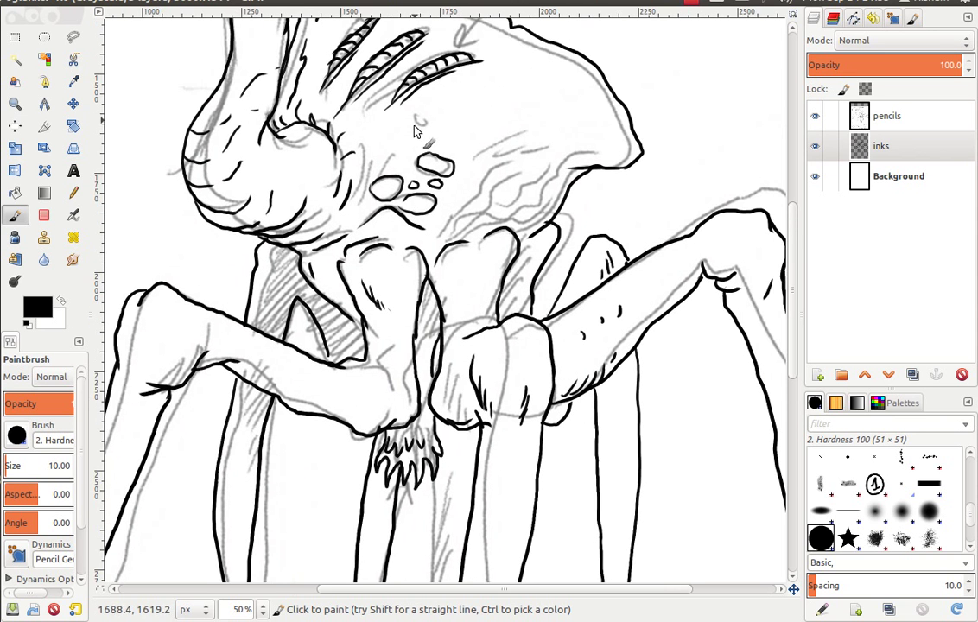
{"action": "mouse_move", "coordinate": [414, 123]}
{"action": "left_mouse_down"}
{"action": "mouse_move", "coordinate": [419, 145]}
{"action": "mouse_move", "coordinate": [432, 138]}
{"action": "mouse_move", "coordinate": [388, 164]}
{"action": "left_mouse_up"}
{"action": "mouse_move", "coordinate": [328, 145]}
{"action": "left_mouse_down"}
{"action": "mouse_move", "coordinate": [327, 186]}
{"action": "mouse_move", "coordinate": [303, 206]}
{"action": "left_mouse_up"}
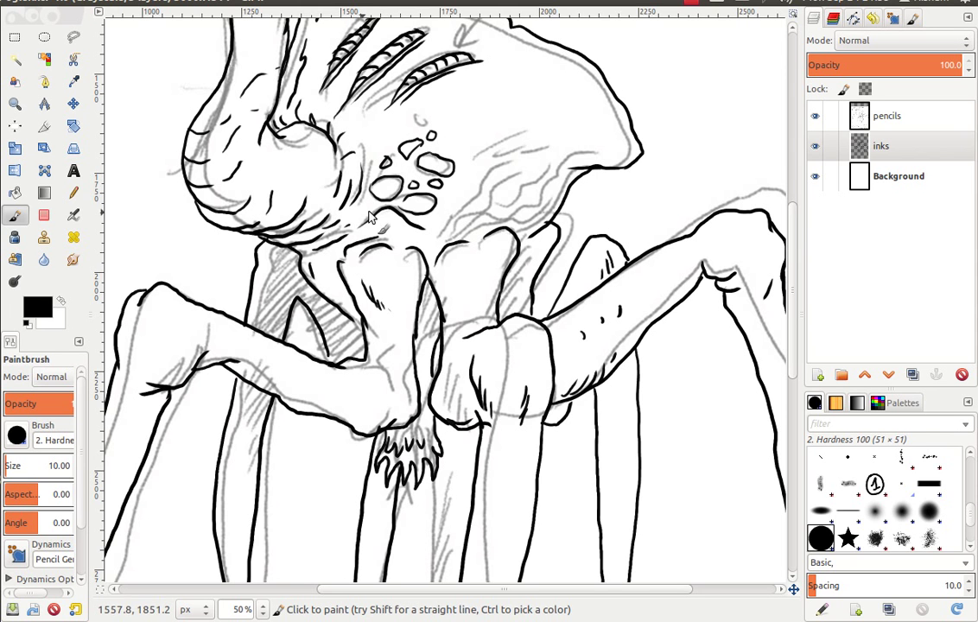
Step: Ink the lower head edge contour and a cluster of hatch lines beneath it
{"action": "left_click_drag", "start_coordinate": [443, 224], "coordinate": [534, 172]}
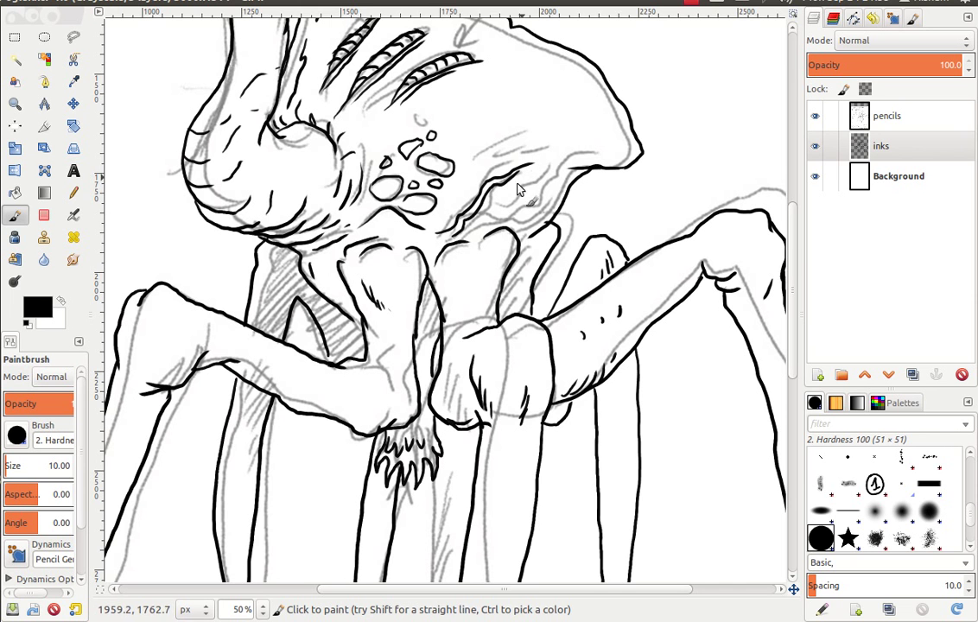
{"action": "left_click_drag", "start_coordinate": [464, 246], "coordinate": [513, 185]}
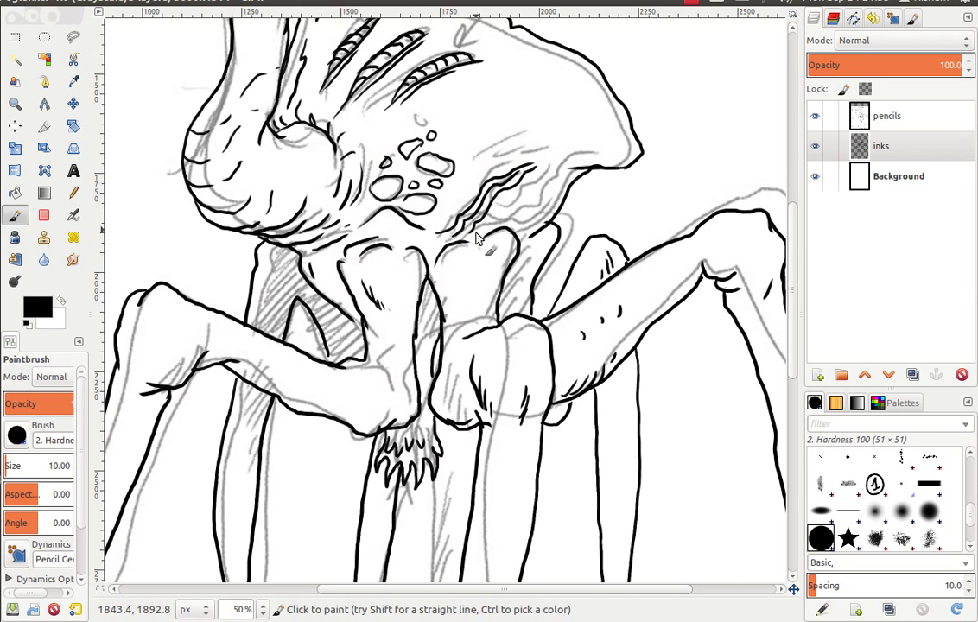
{"action": "left_click_drag", "start_coordinate": [480, 227], "coordinate": [536, 169]}
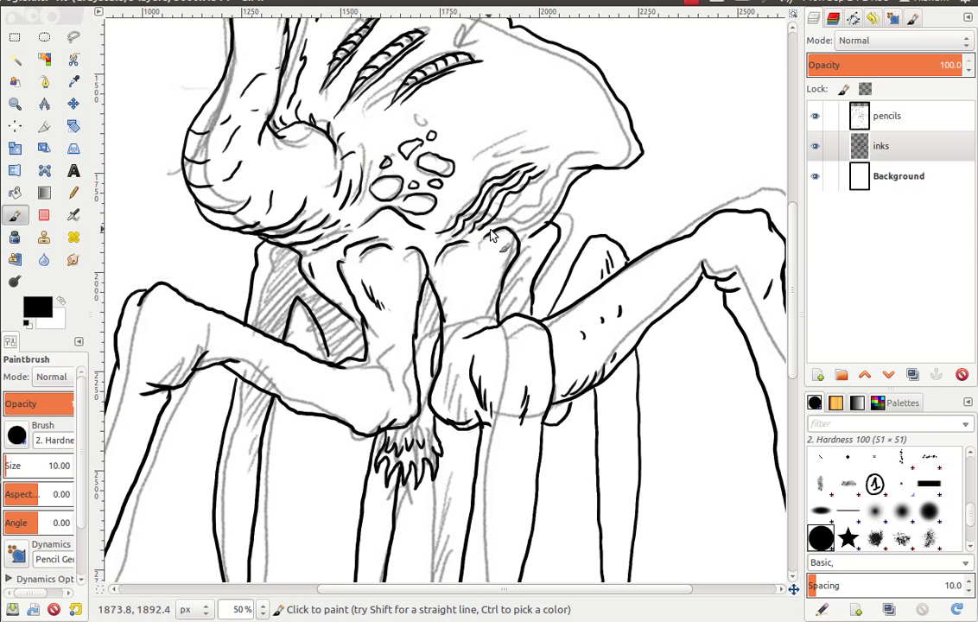
{"action": "left_click_drag", "start_coordinate": [517, 207], "coordinate": [557, 183]}
{"action": "left_click_drag", "start_coordinate": [518, 232], "coordinate": [538, 207]}
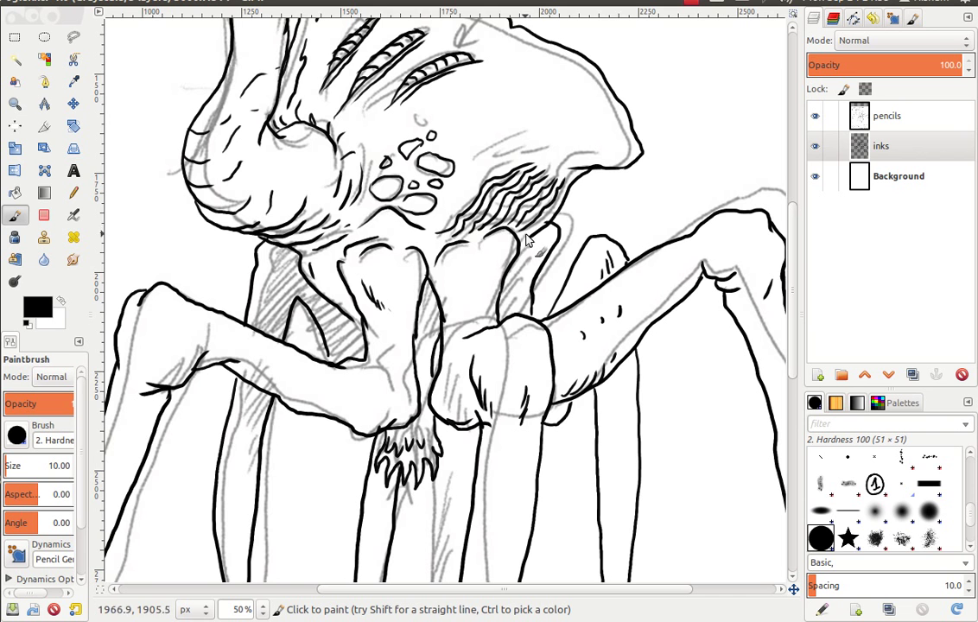
{"action": "left_click_drag", "start_coordinate": [531, 237], "coordinate": [554, 221]}
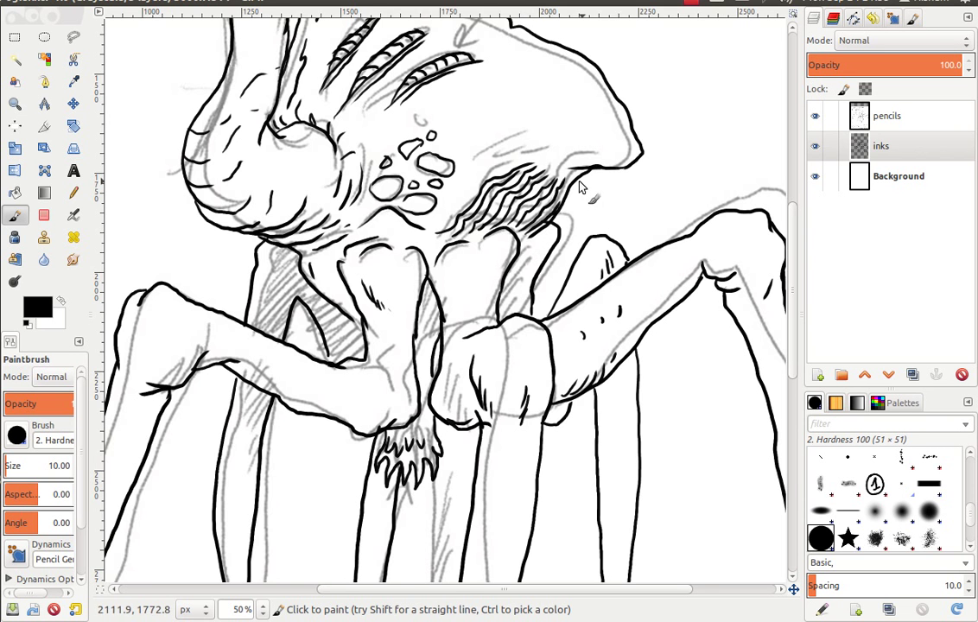
{"action": "scroll", "coordinate": [467, 152], "scroll_direction": "up", "scroll_amount": 2}
Step: Ink a short line on the head's upper-left edge and a thick ring around the eye's mouth
{"action": "scroll", "coordinate": [346, 156], "scroll_direction": "up", "scroll_amount": 3}
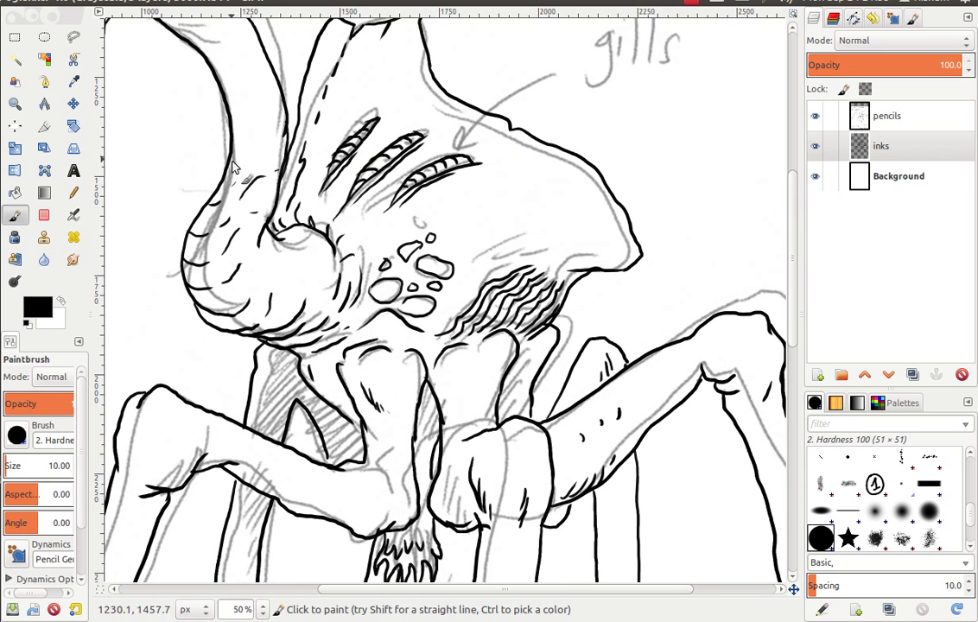
{"action": "left_click_drag", "start_coordinate": [232, 176], "coordinate": [252, 155]}
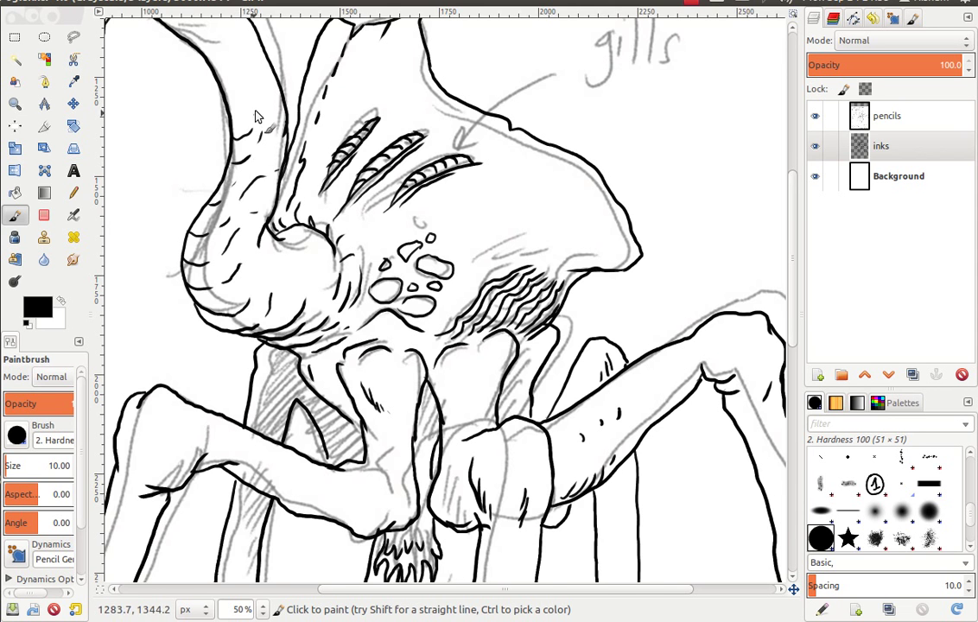
{"action": "scroll", "coordinate": [237, 108], "scroll_direction": "up", "scroll_amount": 1}
{"action": "scroll", "coordinate": [251, 164], "scroll_direction": "up", "scroll_amount": 1}
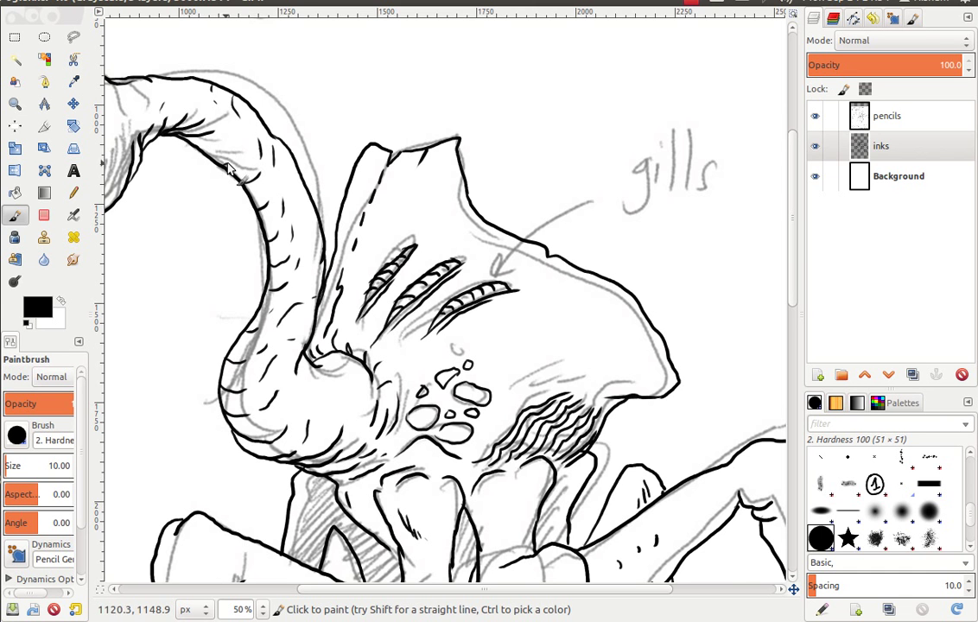
{"action": "scroll", "coordinate": [233, 171], "scroll_direction": "left", "scroll_amount": 5}
{"action": "scroll", "coordinate": [246, 173], "scroll_direction": "up", "scroll_amount": 2}
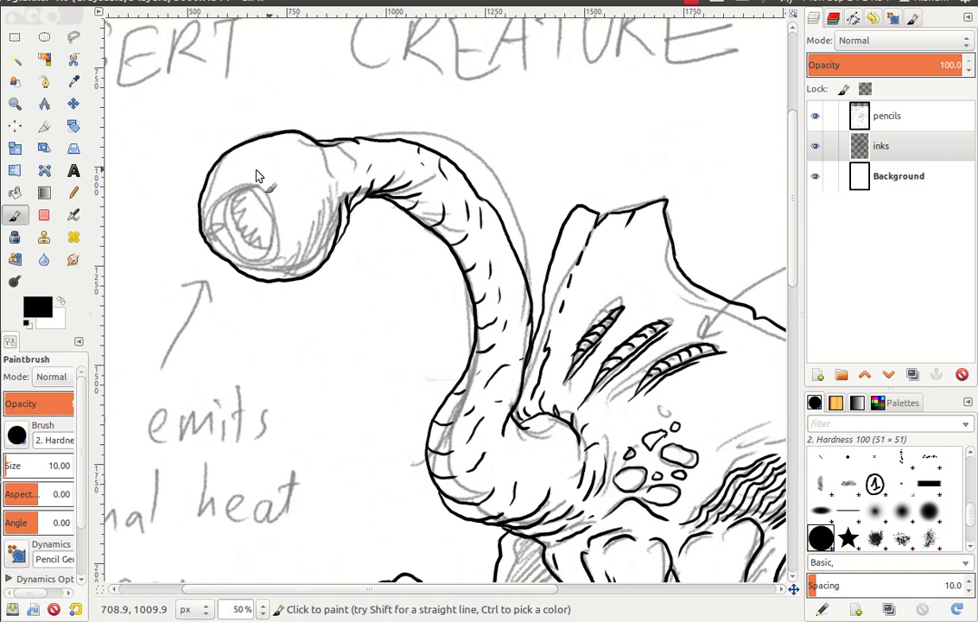
{"action": "mouse_move", "coordinate": [242, 263]}
{"action": "left_mouse_down"}
{"action": "mouse_move", "coordinate": [257, 210]}
{"action": "mouse_move", "coordinate": [244, 176]}
{"action": "mouse_move", "coordinate": [228, 184]}
{"action": "mouse_move", "coordinate": [217, 223]}
{"action": "mouse_move", "coordinate": [247, 239]}
{"action": "left_mouse_up"}
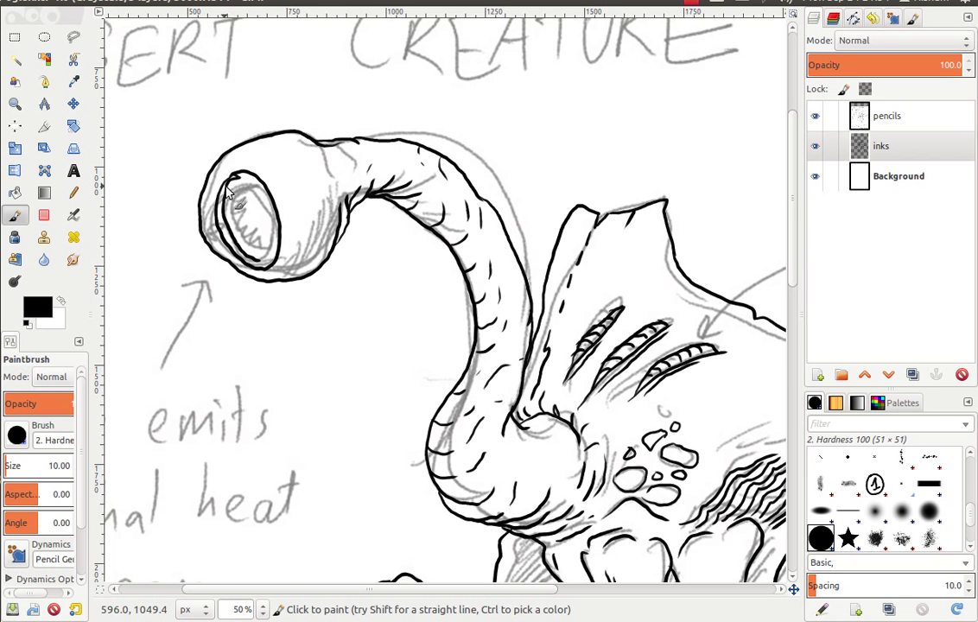
{"action": "mouse_move", "coordinate": [214, 177]}
{"action": "left_mouse_down"}
{"action": "mouse_move", "coordinate": [247, 217]}
{"action": "mouse_move", "coordinate": [239, 236]}
{"action": "mouse_move", "coordinate": [262, 260]}
{"action": "left_mouse_up"}
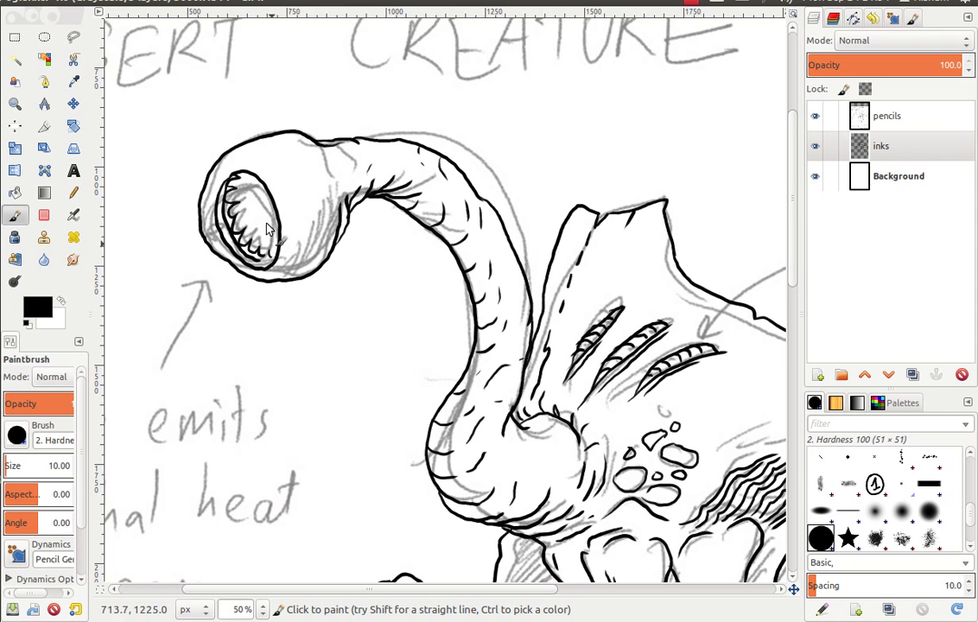
Step: Save the drawing as death-ogler.xcf, then ink the mouth's teeth and two dots on the eye stalk
{"action": "key", "text": "ctrl+s"}
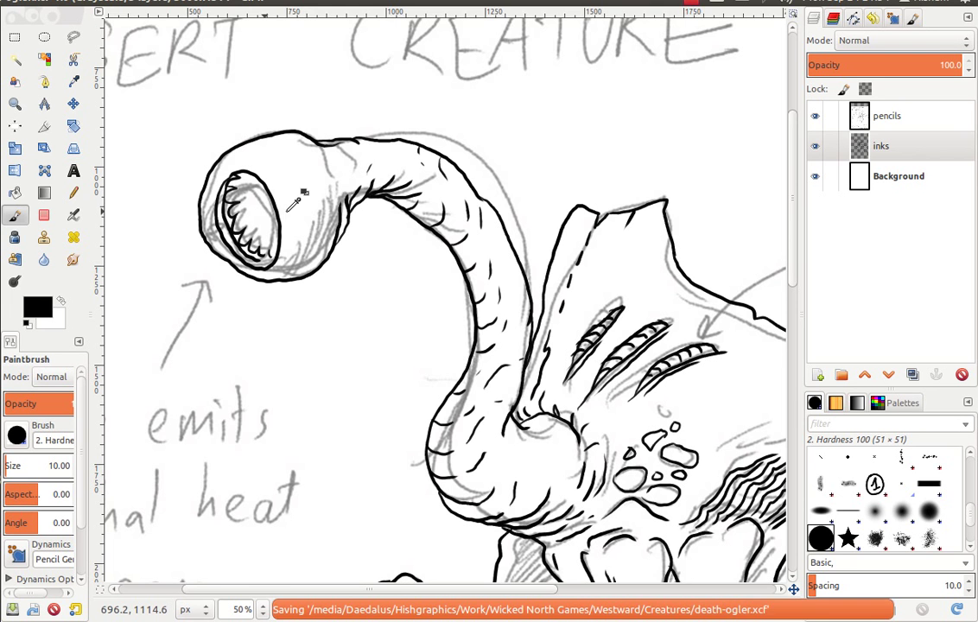
{"action": "mouse_move", "coordinate": [244, 182]}
{"action": "left_mouse_down"}
{"action": "mouse_move", "coordinate": [248, 229]}
{"action": "mouse_move", "coordinate": [233, 224]}
{"action": "mouse_move", "coordinate": [242, 232]}
{"action": "left_mouse_up"}
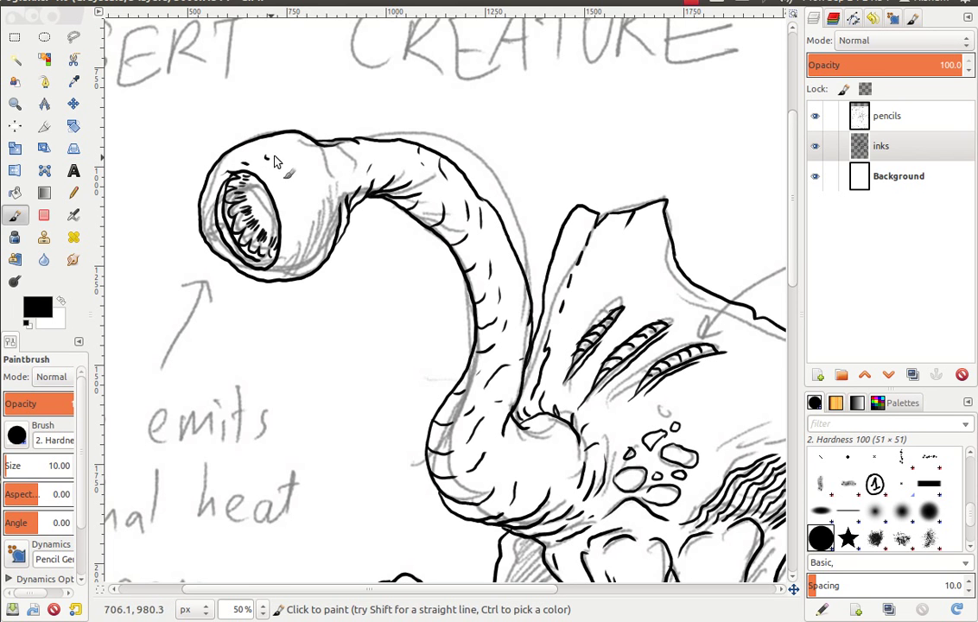
{"action": "left_click", "coordinate": [279, 154]}
{"action": "left_click", "coordinate": [301, 182]}
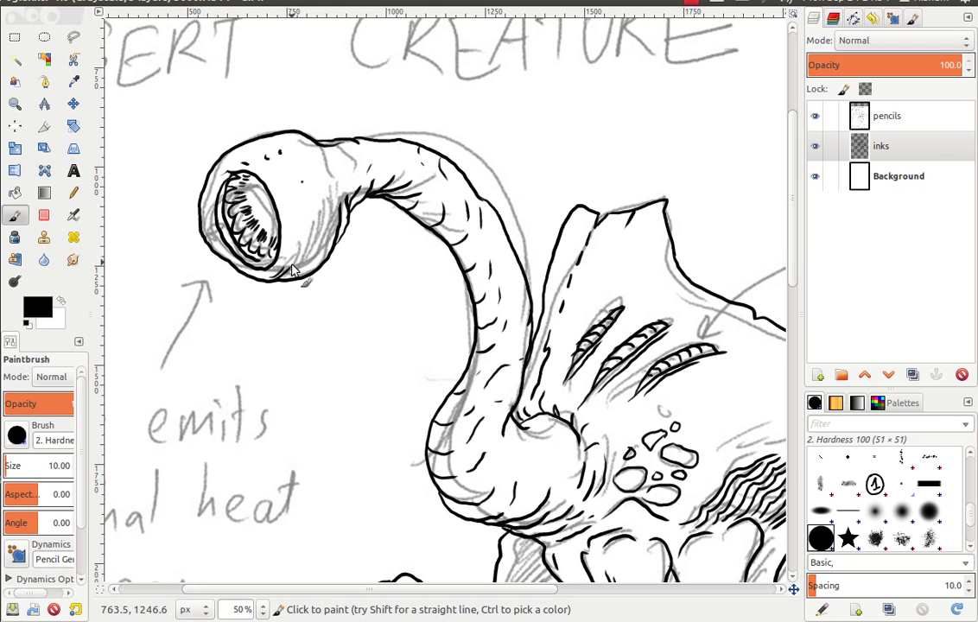
Step: Hatch shading under the eye bulb, then bring the head and gills into view
{"action": "mouse_move", "coordinate": [310, 270]}
{"action": "left_mouse_down"}
{"action": "mouse_move", "coordinate": [331, 221]}
{"action": "mouse_move", "coordinate": [328, 154]}
{"action": "mouse_move", "coordinate": [316, 153]}
{"action": "left_mouse_up"}
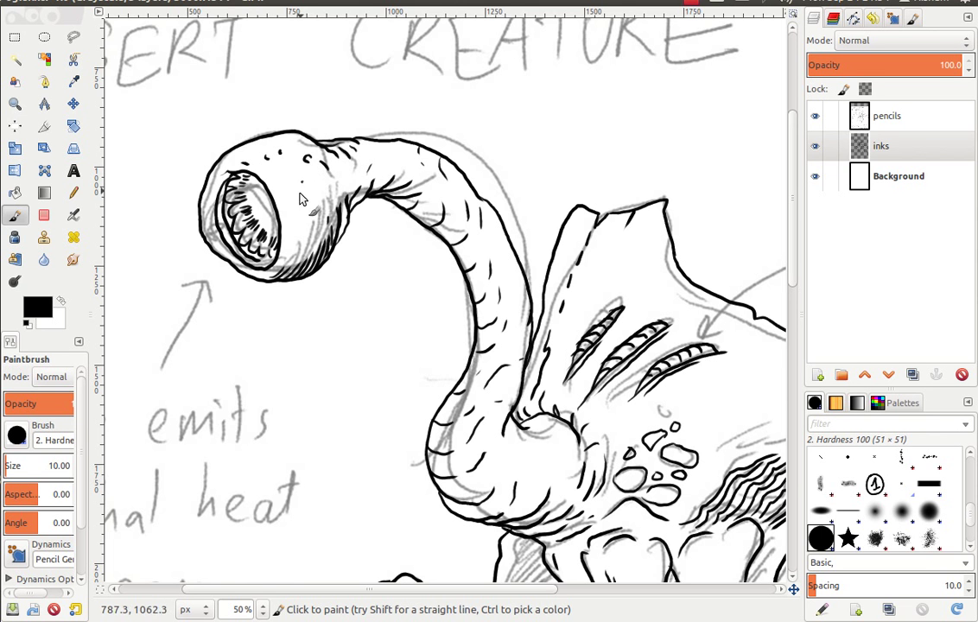
{"action": "left_click_drag", "start_coordinate": [317, 142], "coordinate": [220, 65]}
{"action": "left_click_drag", "start_coordinate": [152, 48], "coordinate": [197, 108]}
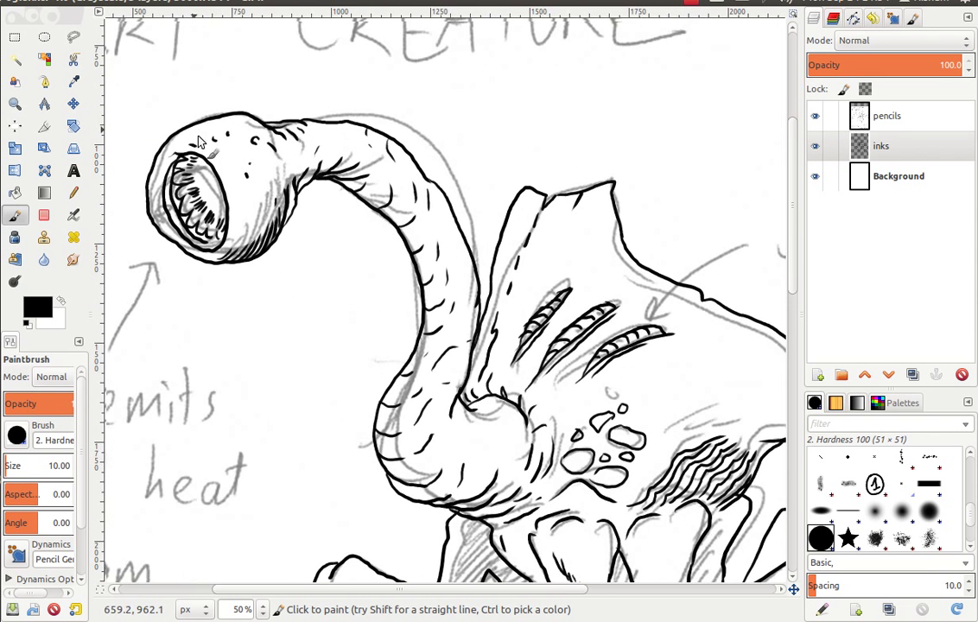
{"action": "left_click_drag", "start_coordinate": [559, 316], "coordinate": [564, 261]}
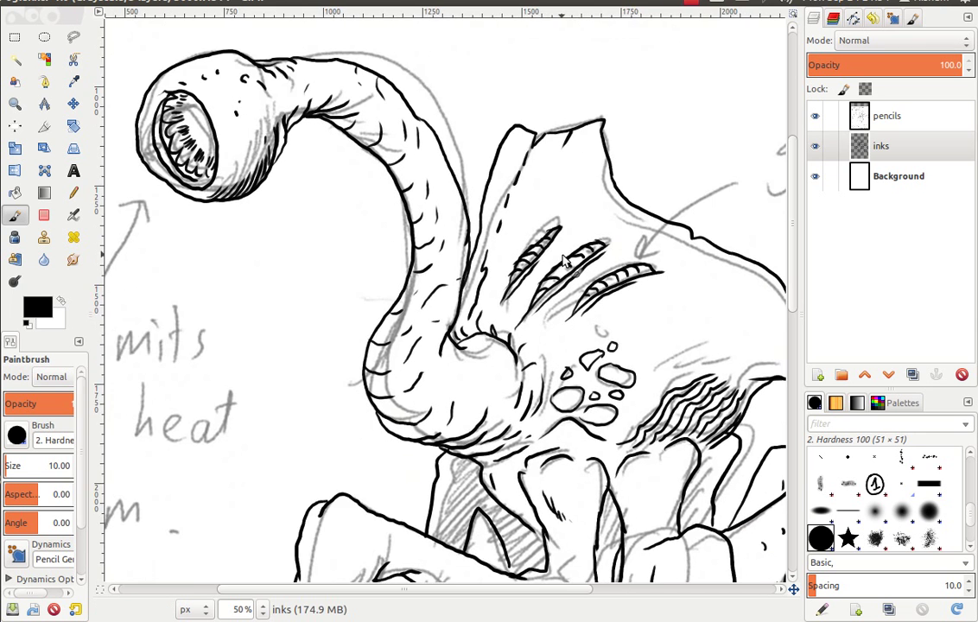
Step: Zoom out to the whole creature and turn off the pencils layer's visibility
{"action": "key", "text": "minus"}
{"action": "key", "text": "minus"}
{"action": "key", "text": "minus"}
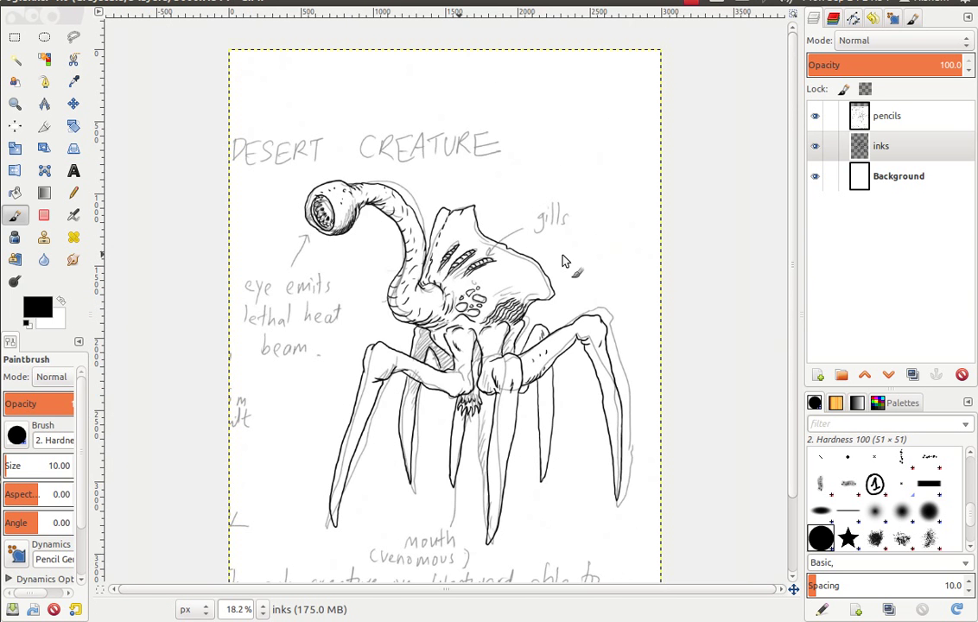
{"action": "mouse_move", "coordinate": [569, 318]}
{"action": "left_mouse_down"}
{"action": "mouse_move", "coordinate": [592, 262]}
{"action": "mouse_move", "coordinate": [605, 255]}
{"action": "left_mouse_up"}
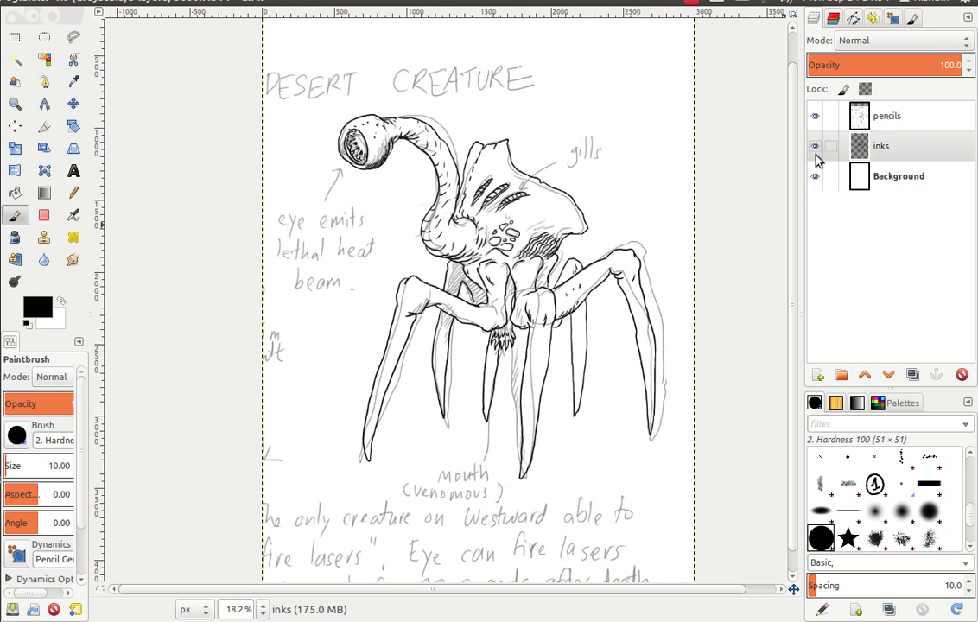
{"action": "left_click", "coordinate": [814, 116]}
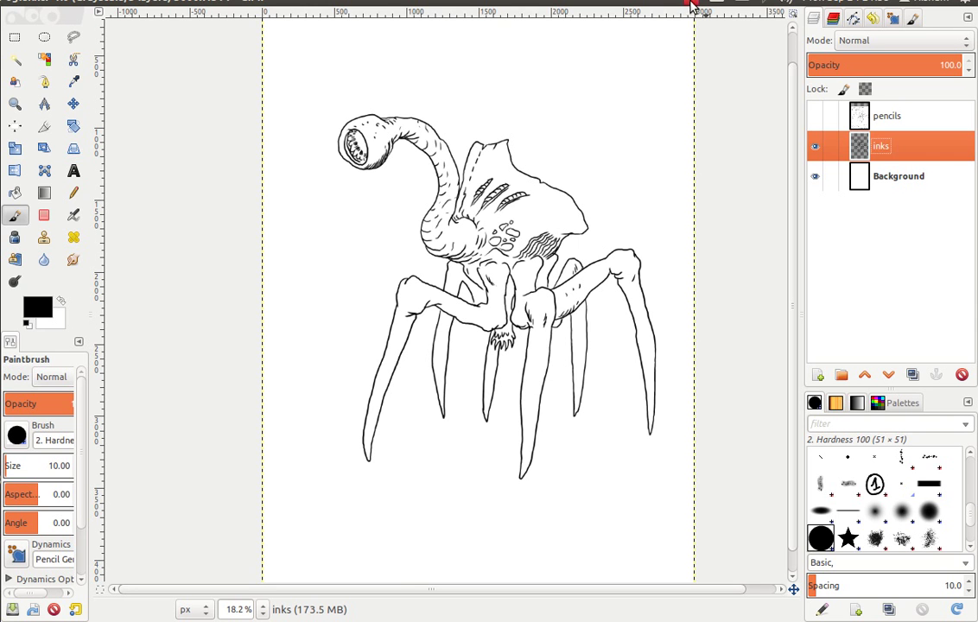
{"action": "left_click", "coordinate": [691, 5]}
{"action": "left_click", "coordinate": [691, 4]}
{"action": "left_click", "coordinate": [691, 4]}
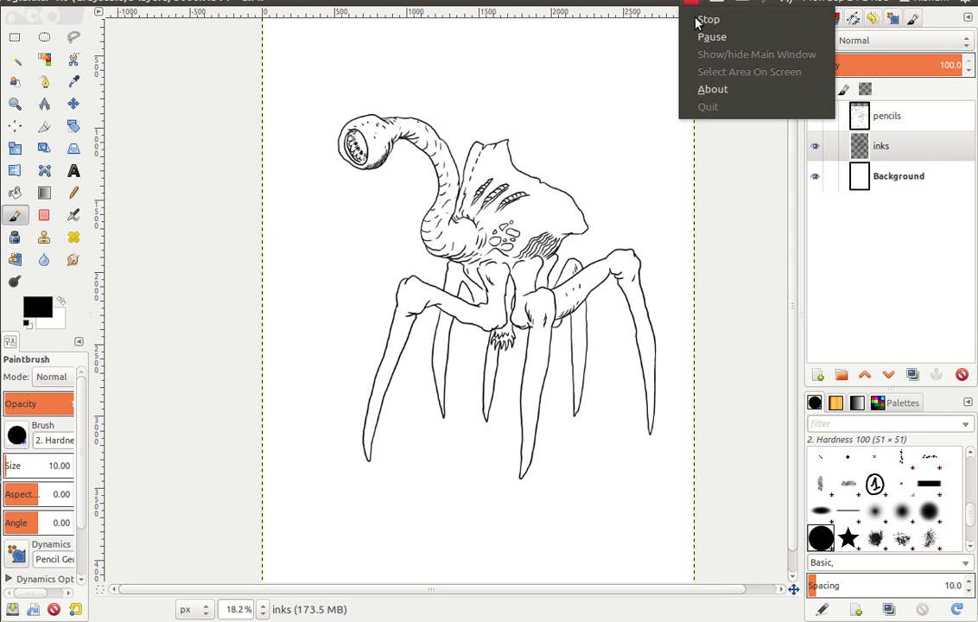